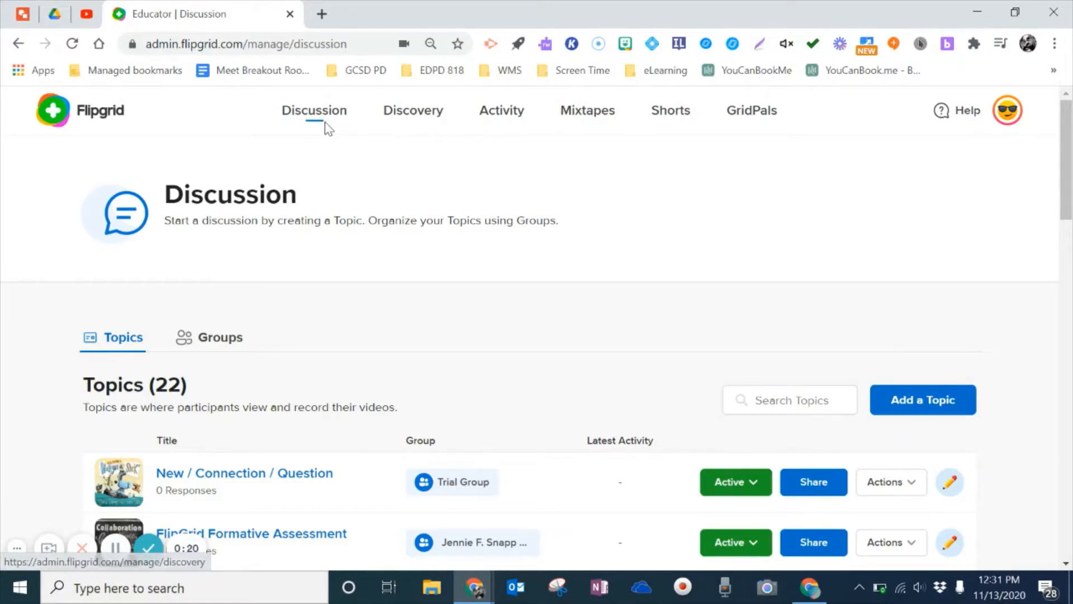
# Step: Scroll down the Discussion topics and open the Plant Cell Organelles topic
pyautogui.moveTo(1070, 125); pyautogui.dragTo(1069, 157)
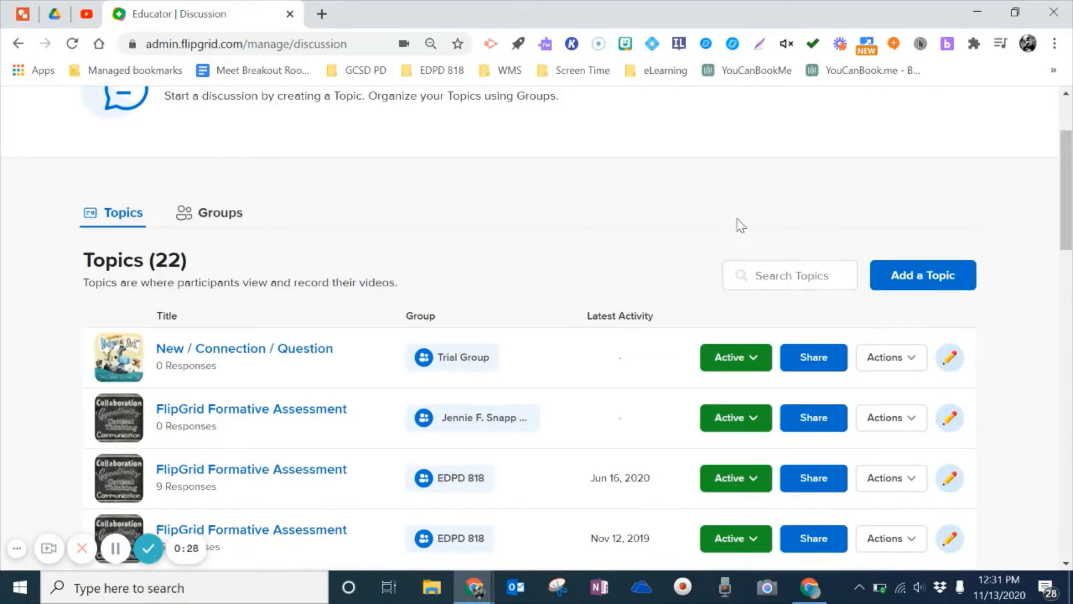
pyautogui.moveTo(1065, 186); pyautogui.dragTo(1066, 388)
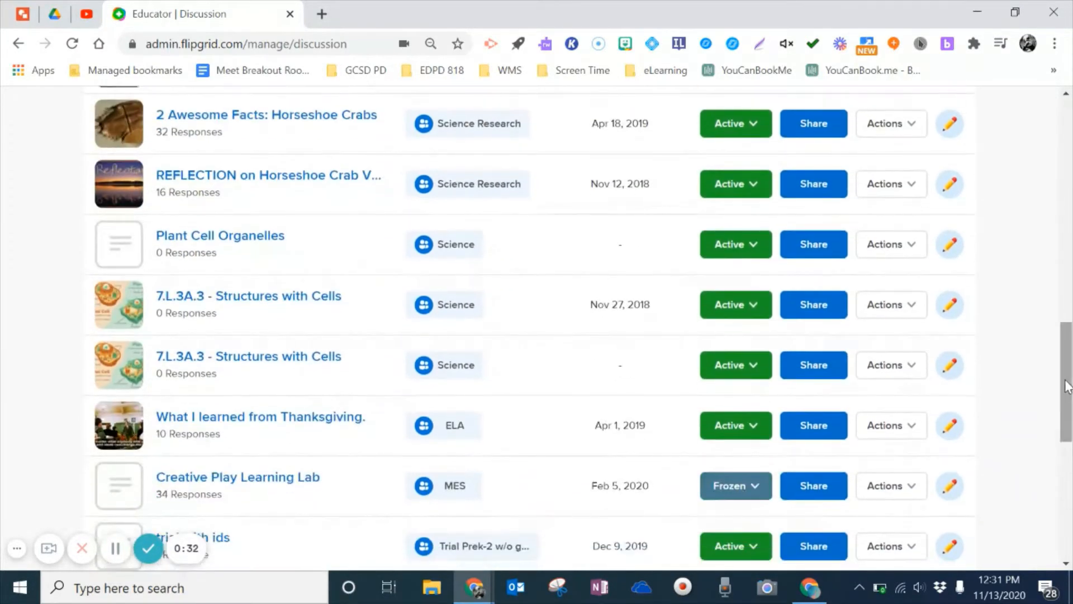
pyautogui.click(241, 243)
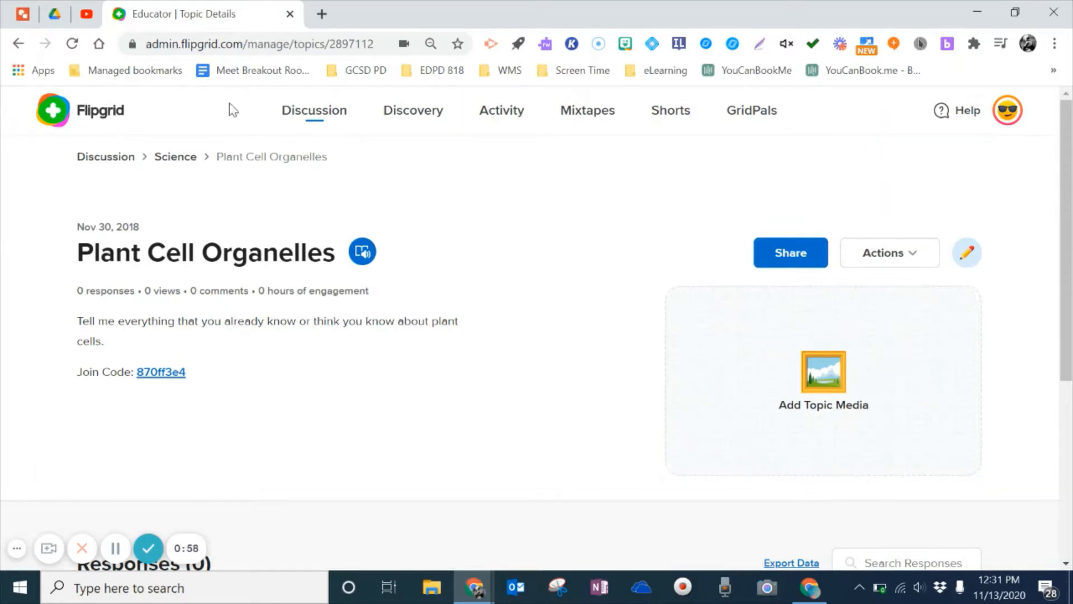
# Step: Go back to Discussion and open the 7.L.3A.3 - Structures with Cells topic
pyautogui.click(120, 161)
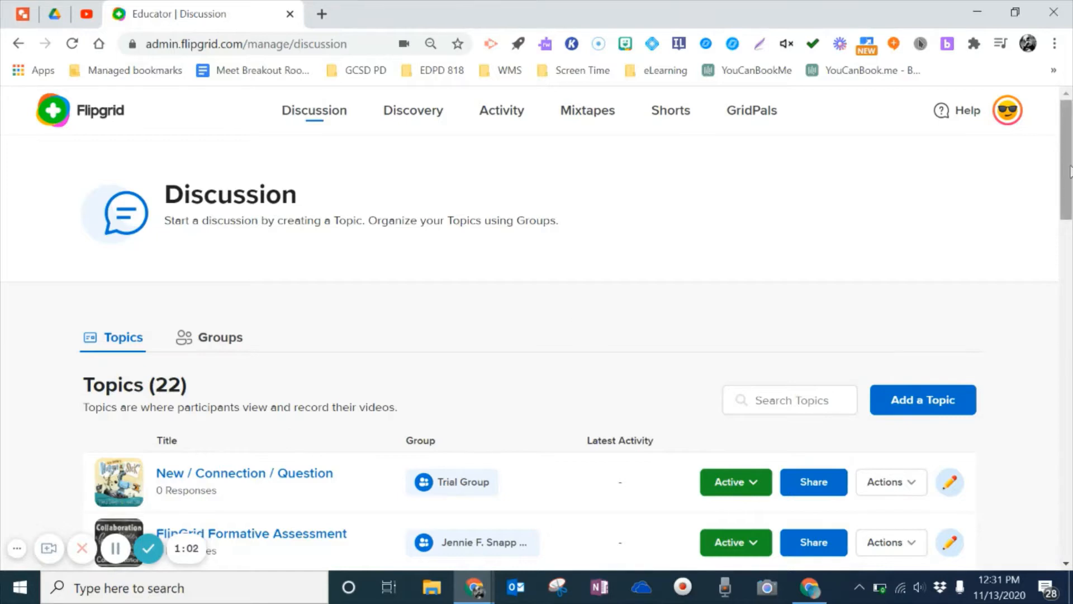
pyautogui.moveTo(1070, 171); pyautogui.dragTo(1069, 361)
pyautogui.click(316, 470)
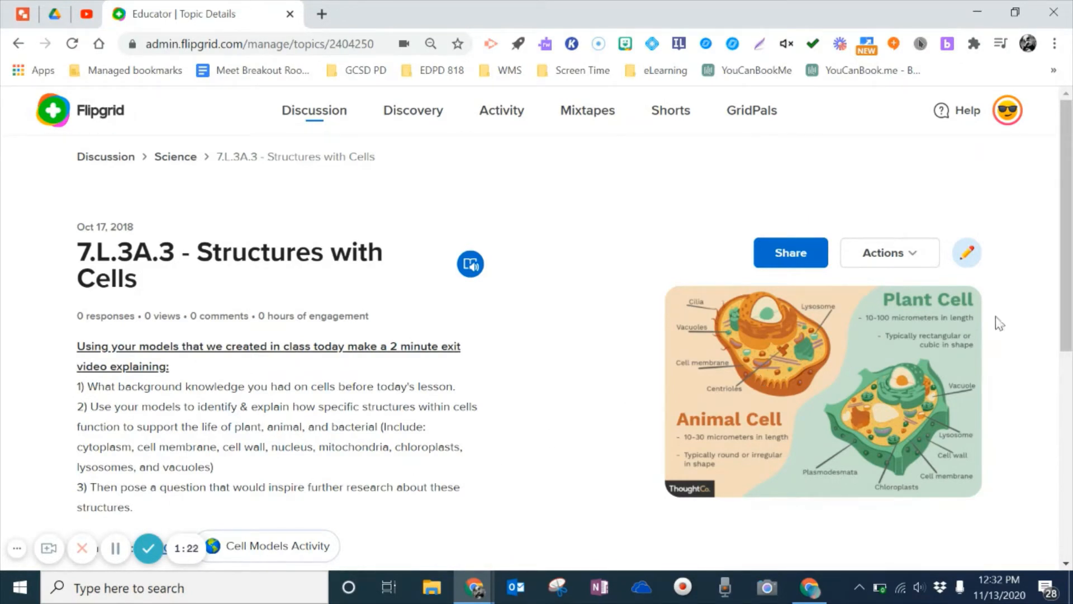
pyautogui.moveTo(1068, 295); pyautogui.dragTo(1068, 352)
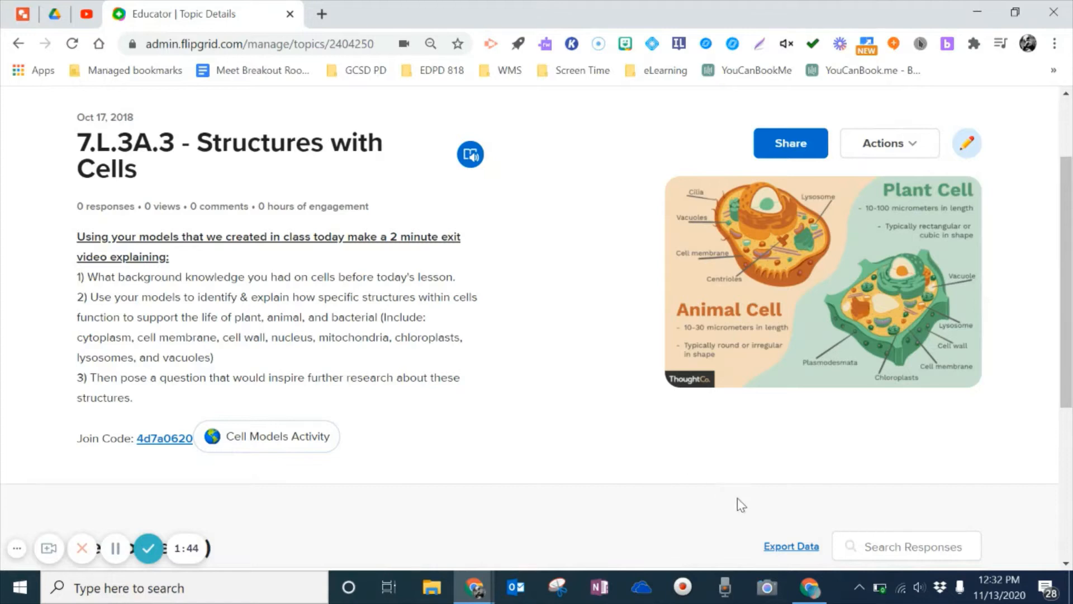
pyautogui.click(808, 590)
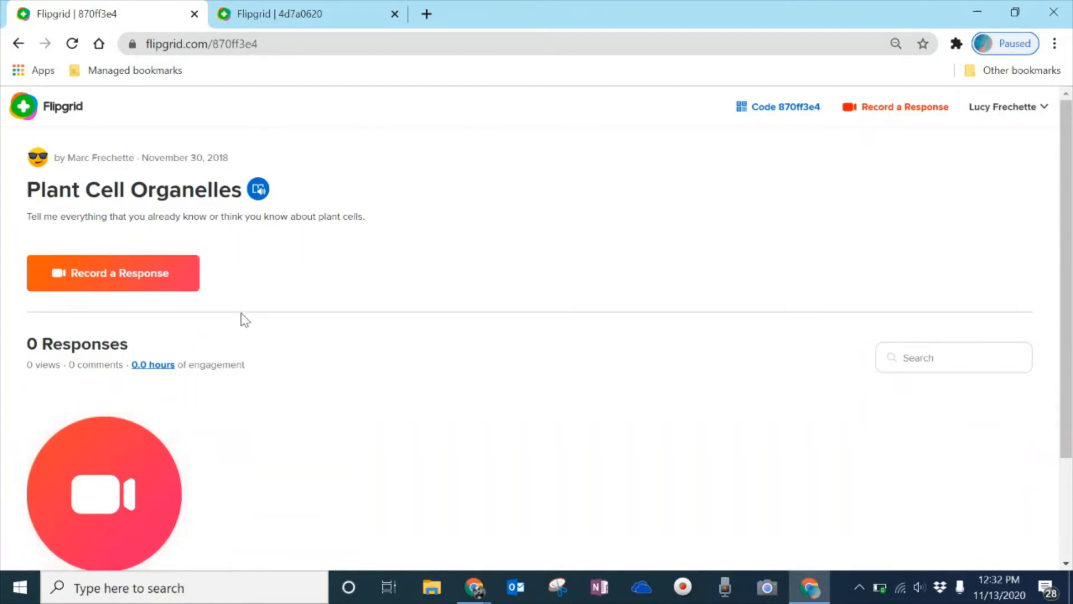
pyautogui.click(332, 19)
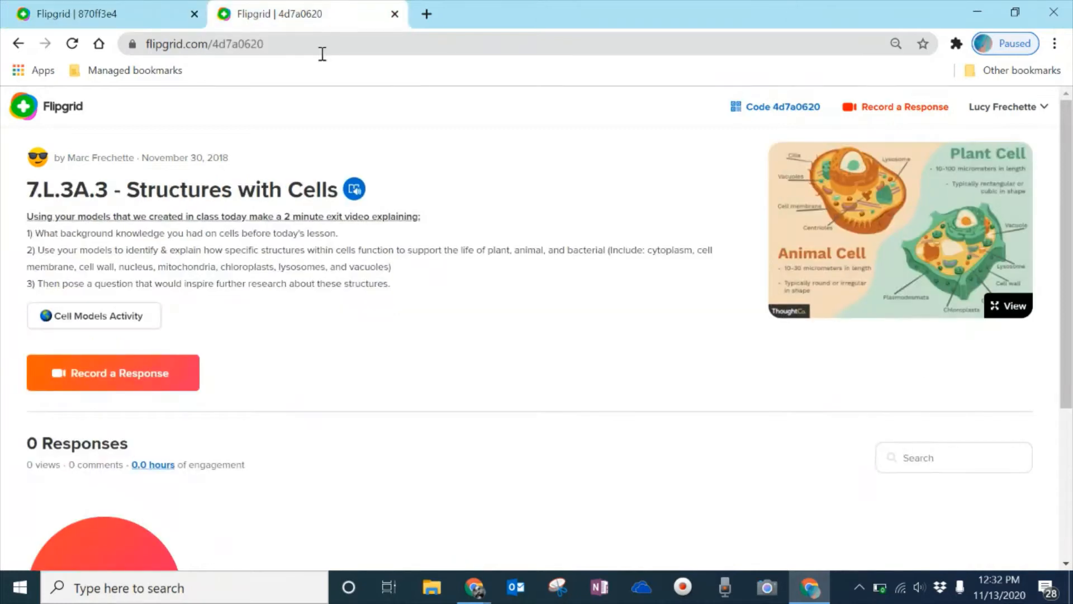
pyautogui.click(128, 319)
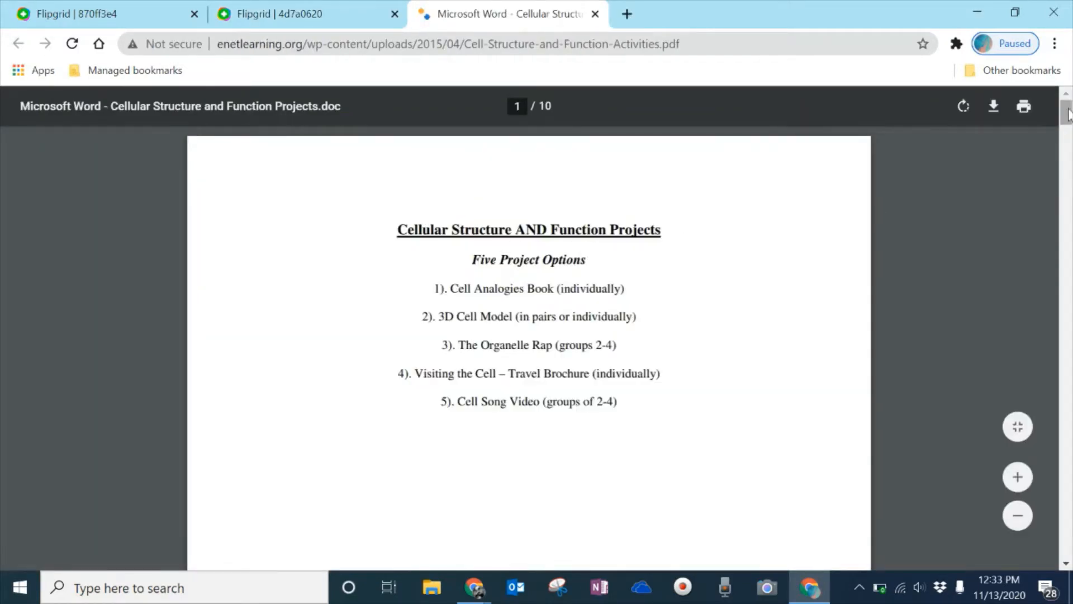
pyautogui.moveTo(1067, 115); pyautogui.dragTo(1072, 342)
pyautogui.click(276, 11)
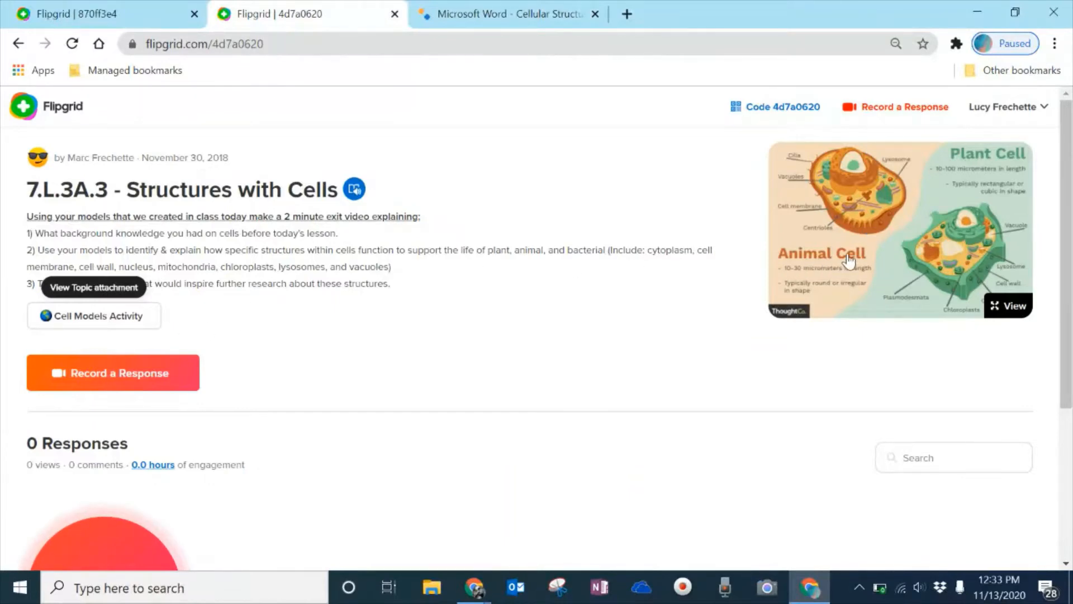
# Step: View the enlarged cell diagram, close it, and minimize the student window
pyautogui.click(999, 308)
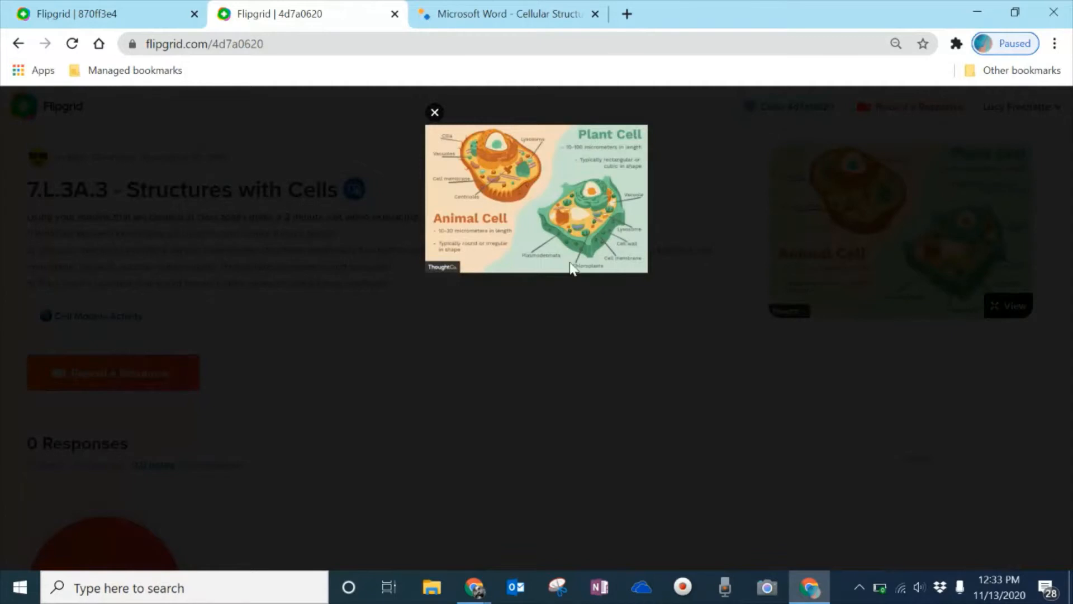
pyautogui.click(434, 112)
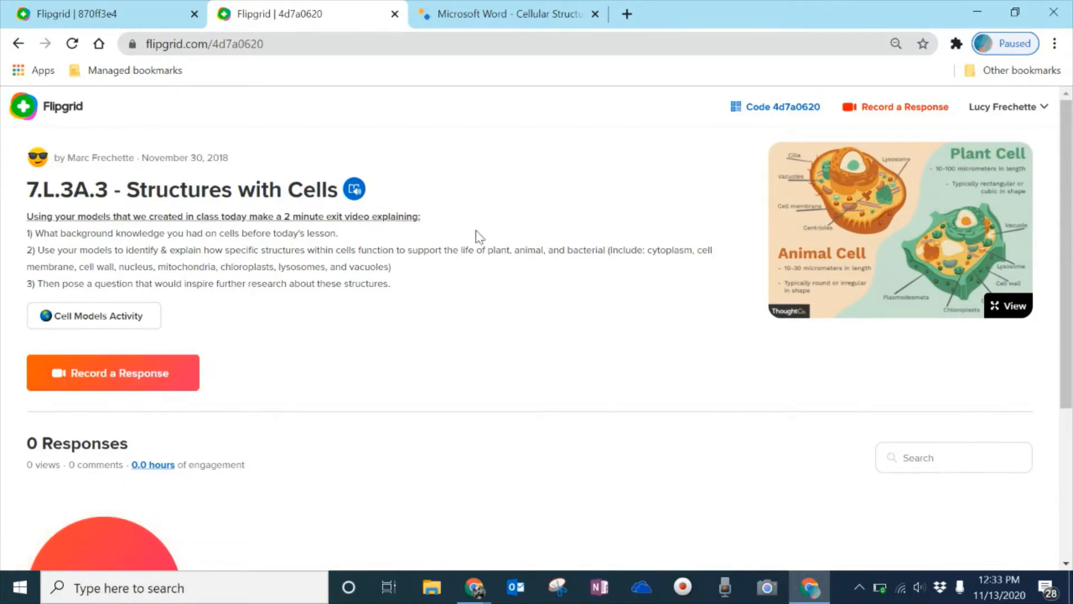
pyautogui.click(987, 7)
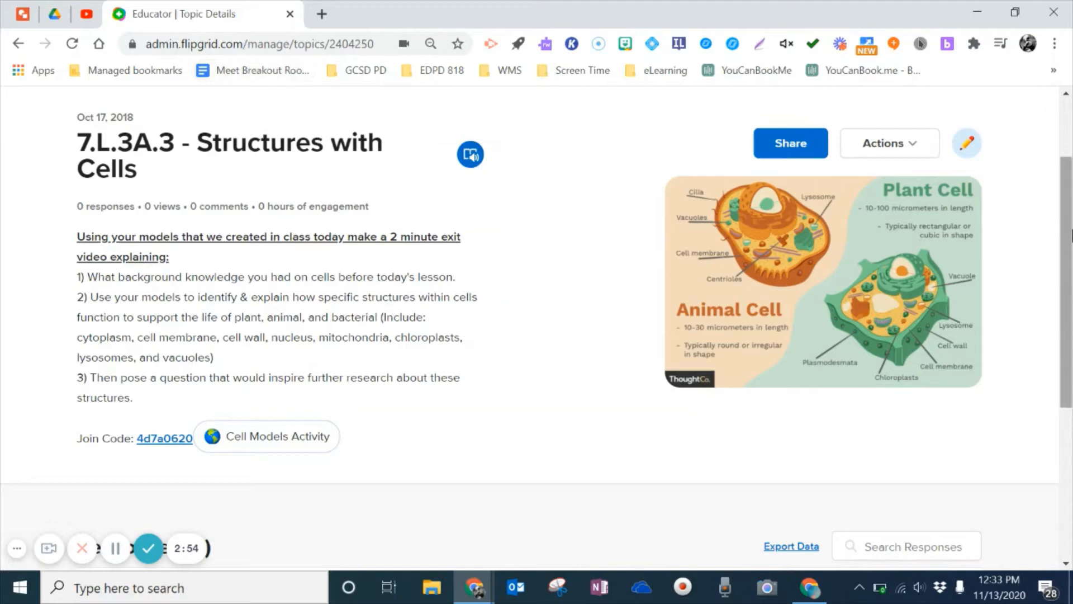
# Step: Scroll to the top of Structures with Cells and go back to the Discussion topics list
pyautogui.scroll(2, 1069, 235)
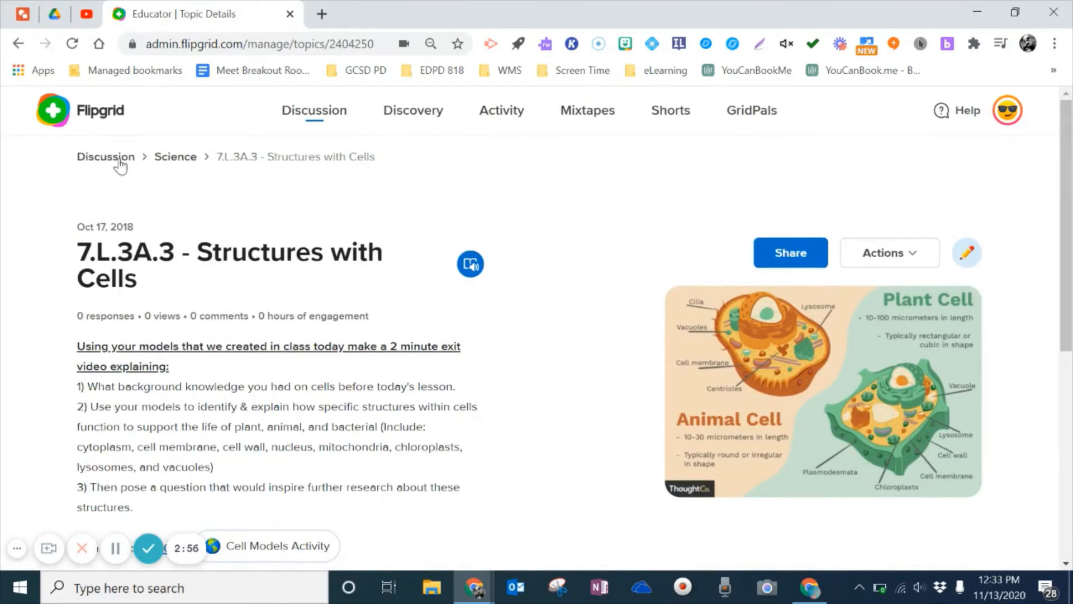
pyautogui.click(119, 162)
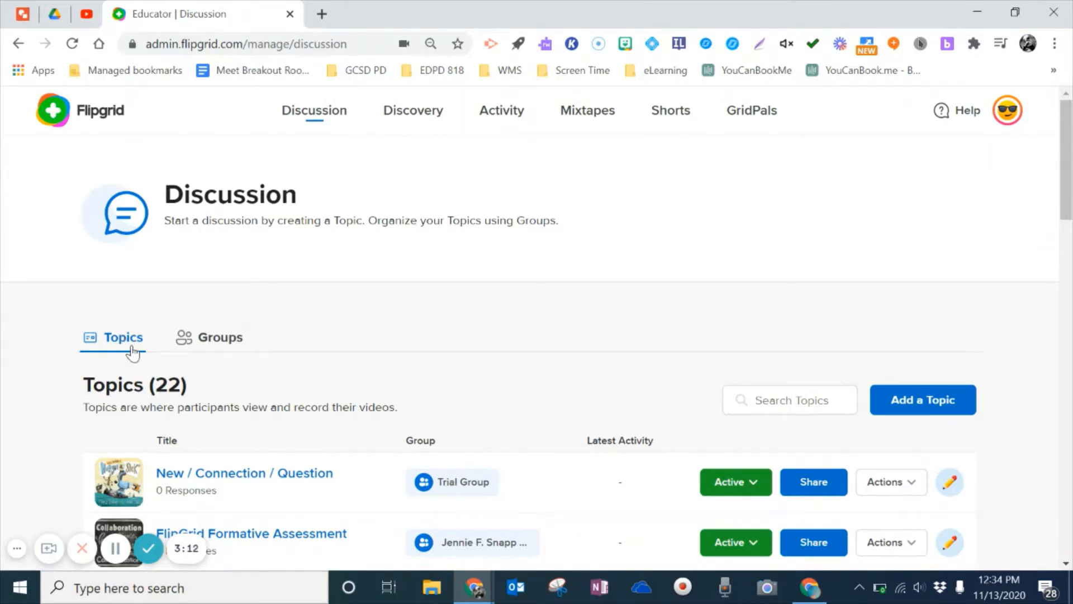
# Step: Add a topic titled 'The Epic Advt. of Huggie & Stick' and paste the read-aloud prompt
pyautogui.click(910, 406)
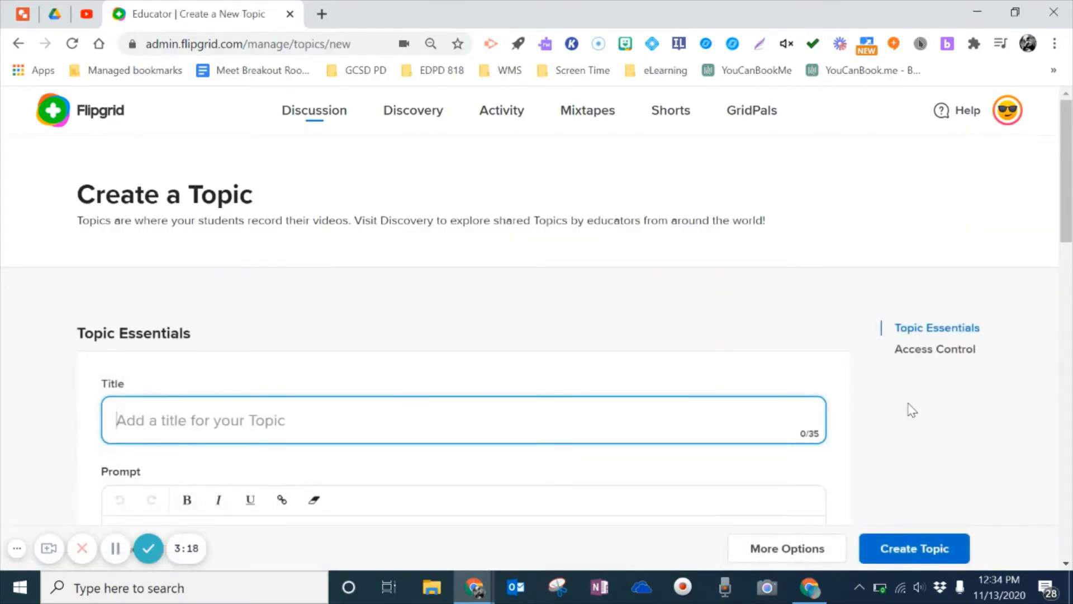
pyautogui.scroll(-2, 1068, 147)
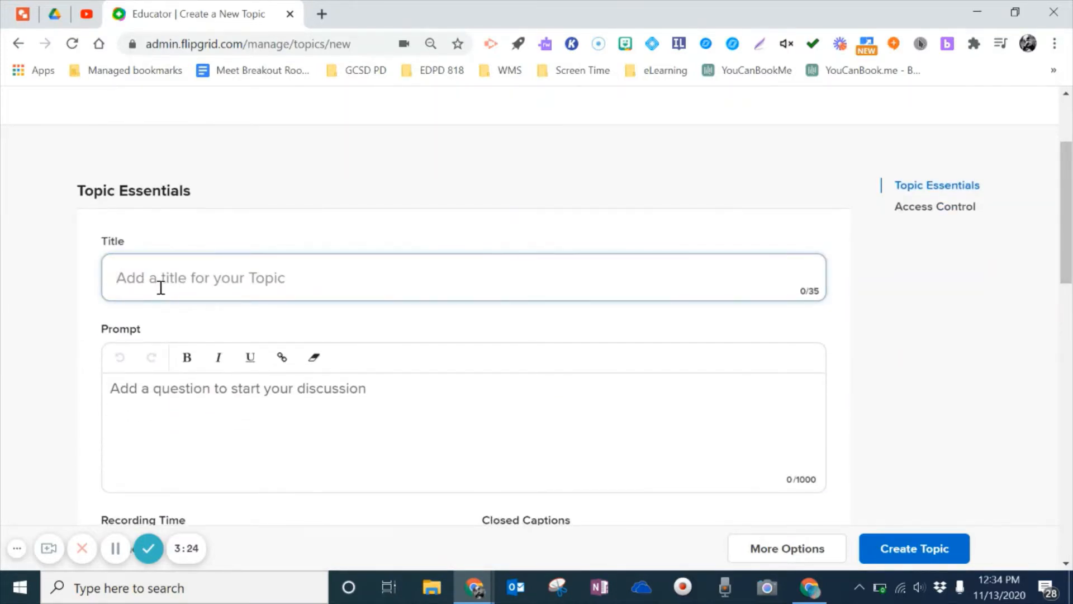
pyautogui.write('The Epic Advt. of Huggie & Sti')
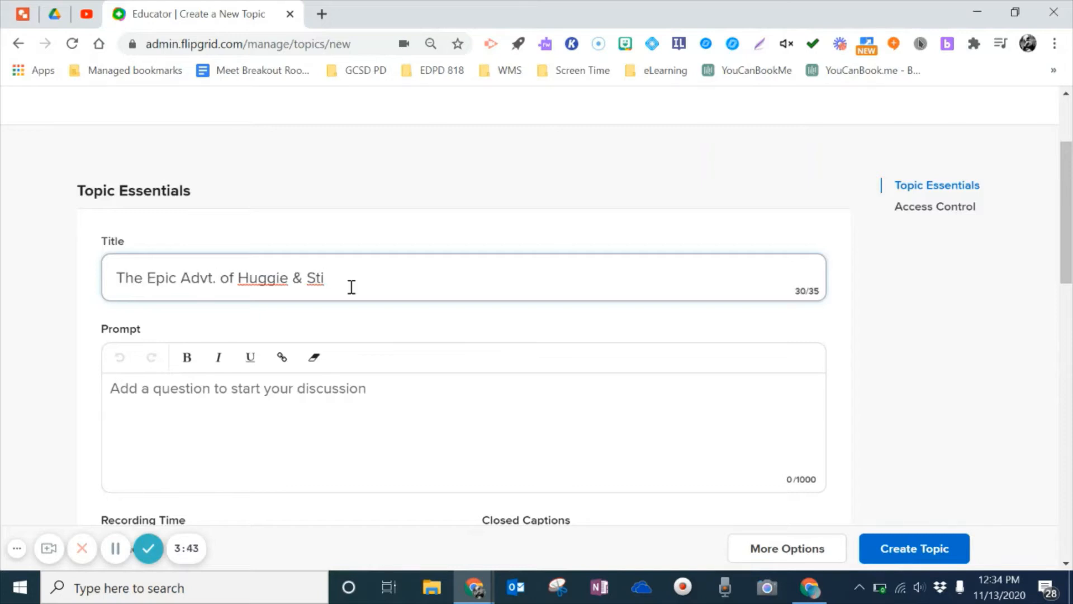
pyautogui.write('ck')
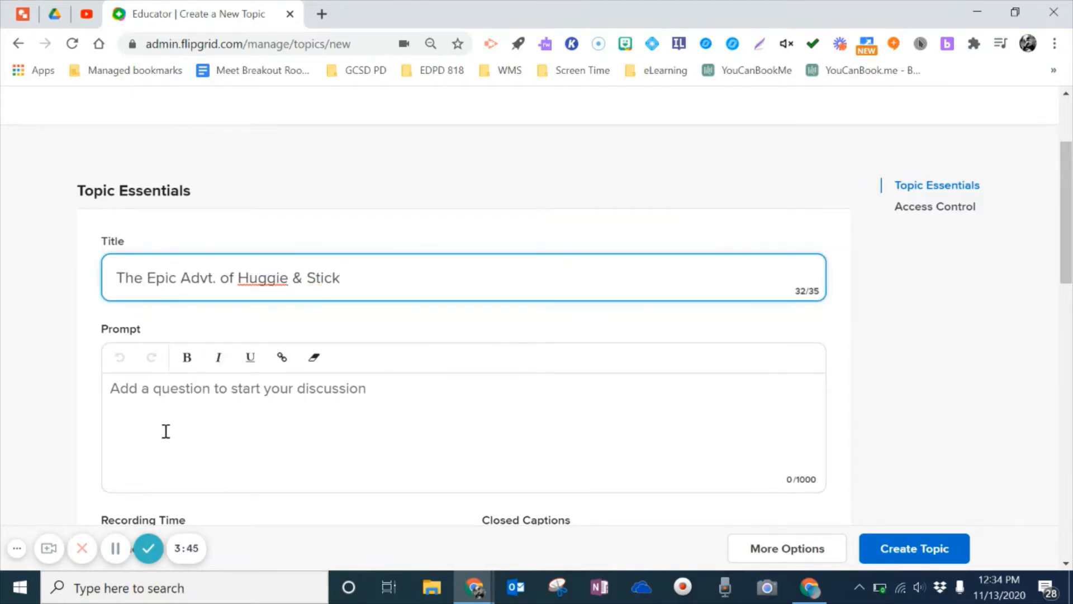
pyautogui.click(167, 403)
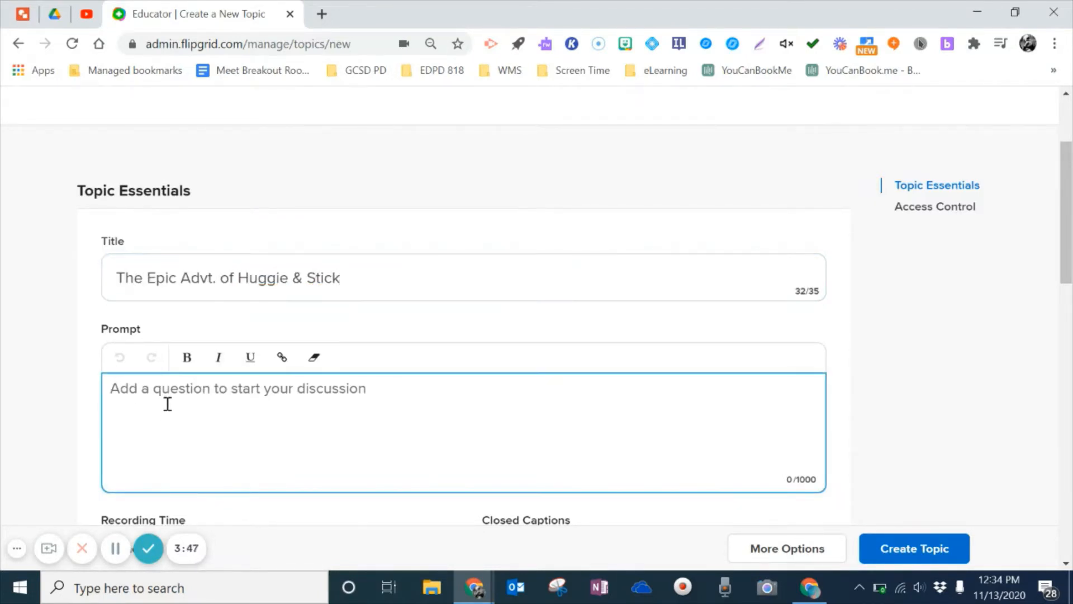
pyautogui.write('Click here for a read aloud of The Epic Adventures of Huggie & Stick After reading Huggie & Stick: 1) Explain something NEW that you learned from the story. 2) Explain a CONNECTION you made: text-to-text, text-to-self, or text-to-world. 3) What is a QUESTION that you had while you were listening to the story, or after the story?')
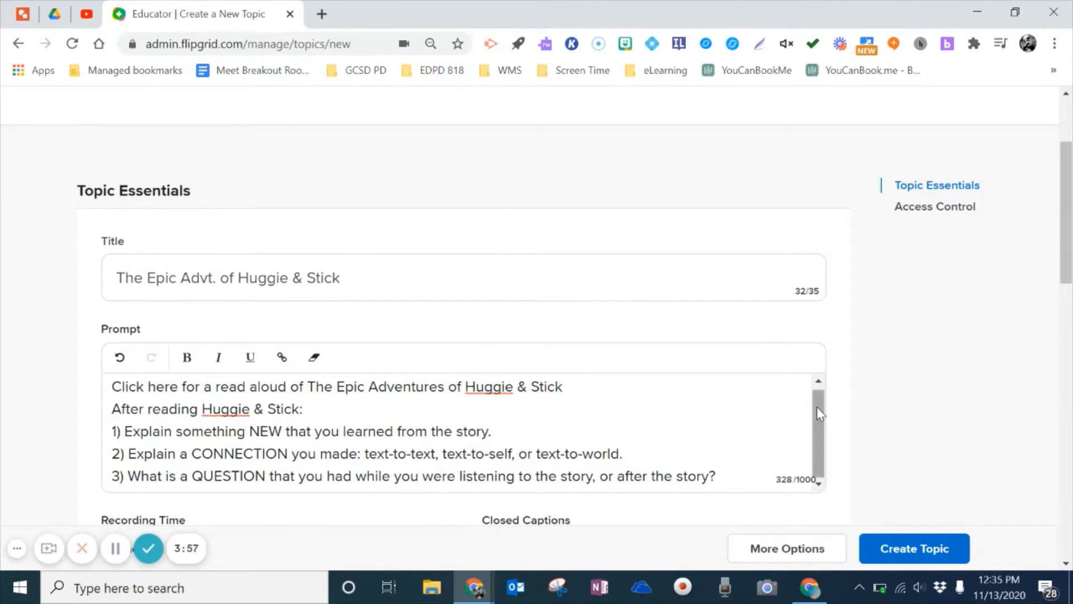
# Step: Bold NEW, CONNECTION and QUESTION in the prompt, then select the words 'Click here'
pyautogui.moveTo(817, 407)
pyautogui.mouseDown()
pyautogui.moveTo(816, 438)
pyautogui.moveTo(814, 398)
pyautogui.mouseUp()
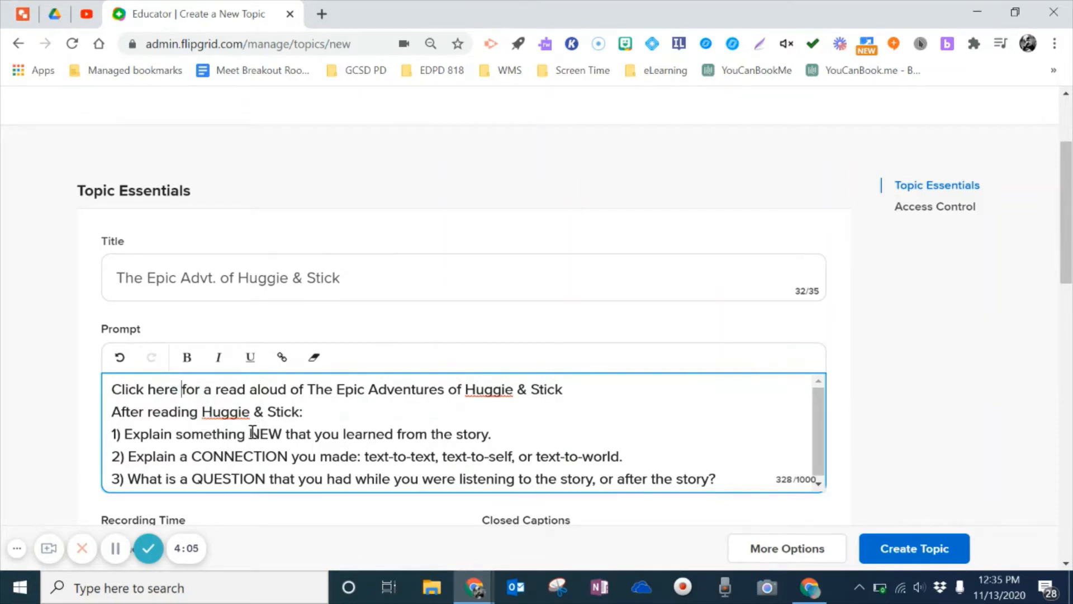
pyautogui.moveTo(250, 431); pyautogui.dragTo(281, 431)
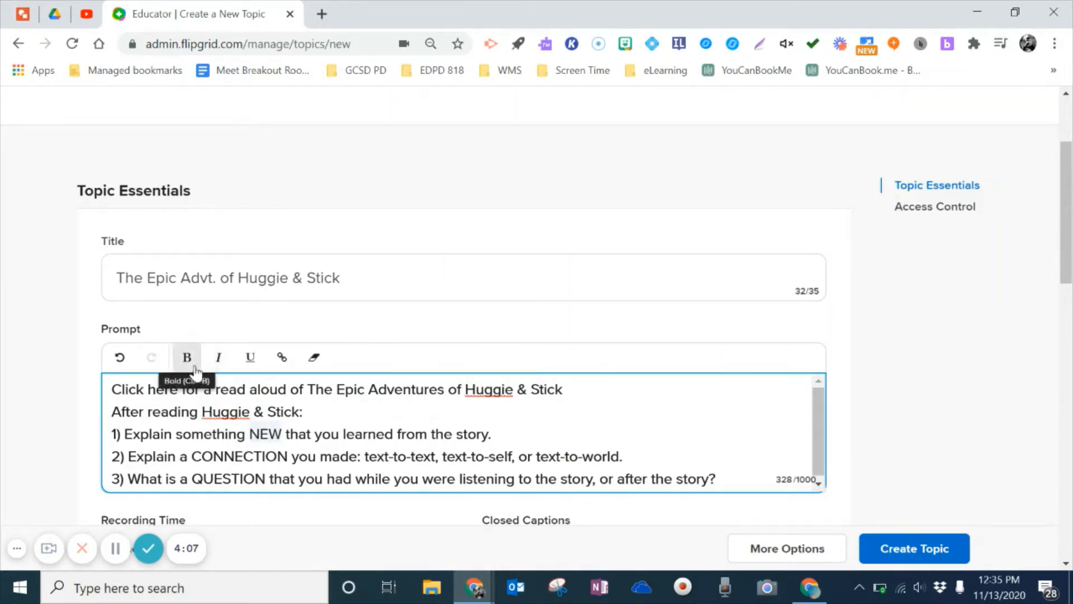
pyautogui.click(188, 357)
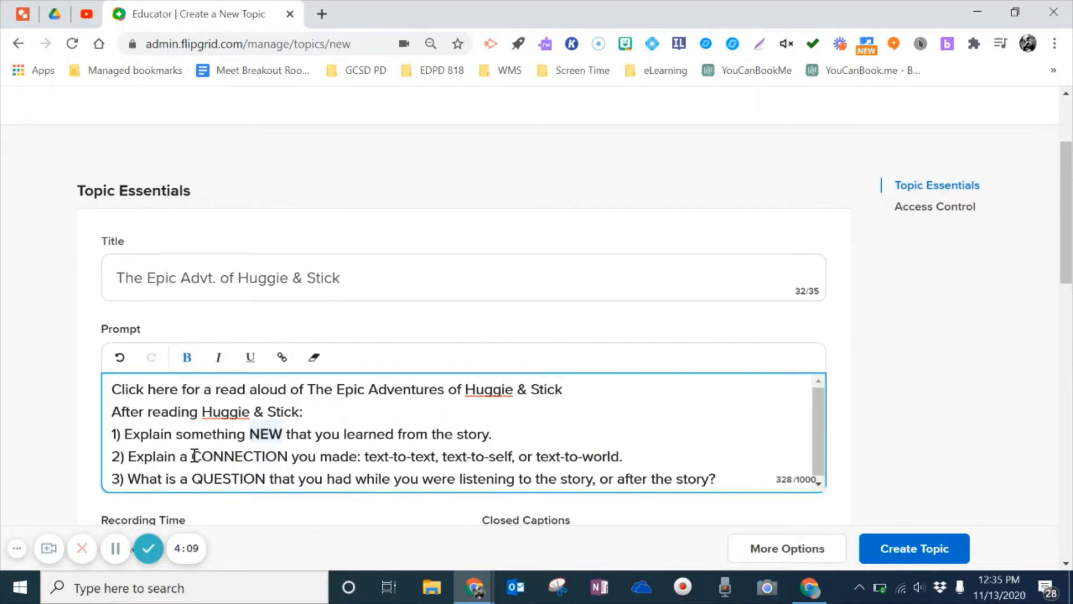
pyautogui.moveTo(192, 456); pyautogui.dragTo(288, 456)
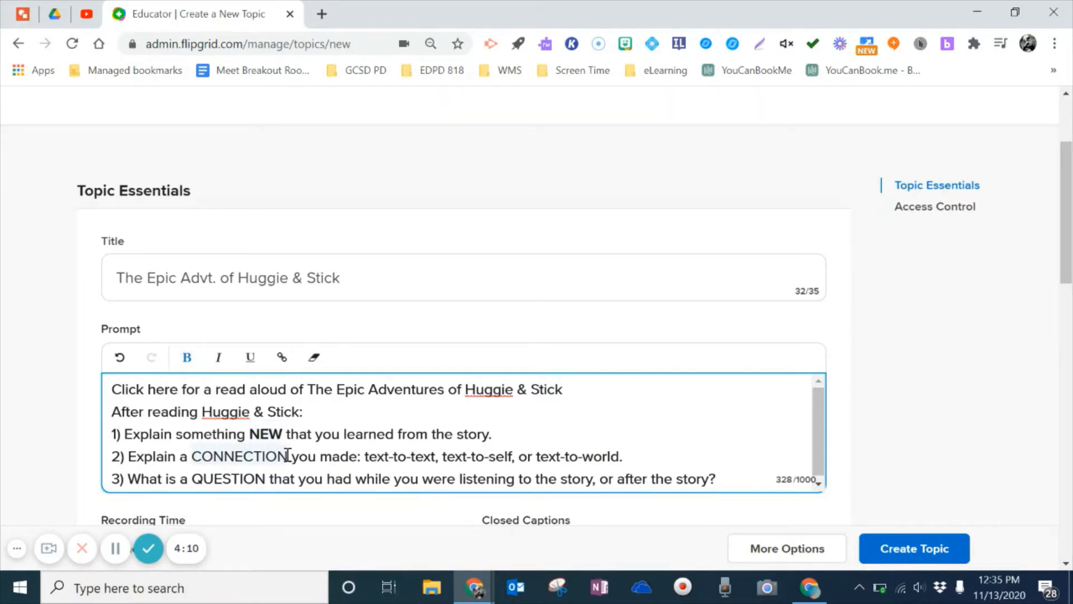
pyautogui.click(186, 358)
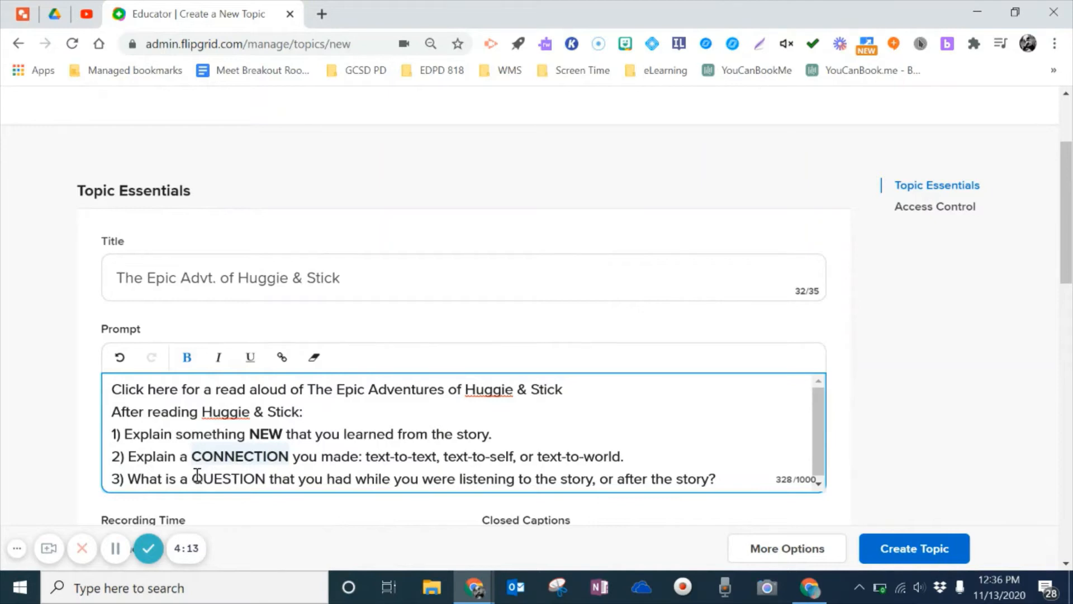
pyautogui.moveTo(197, 476); pyautogui.dragTo(266, 477)
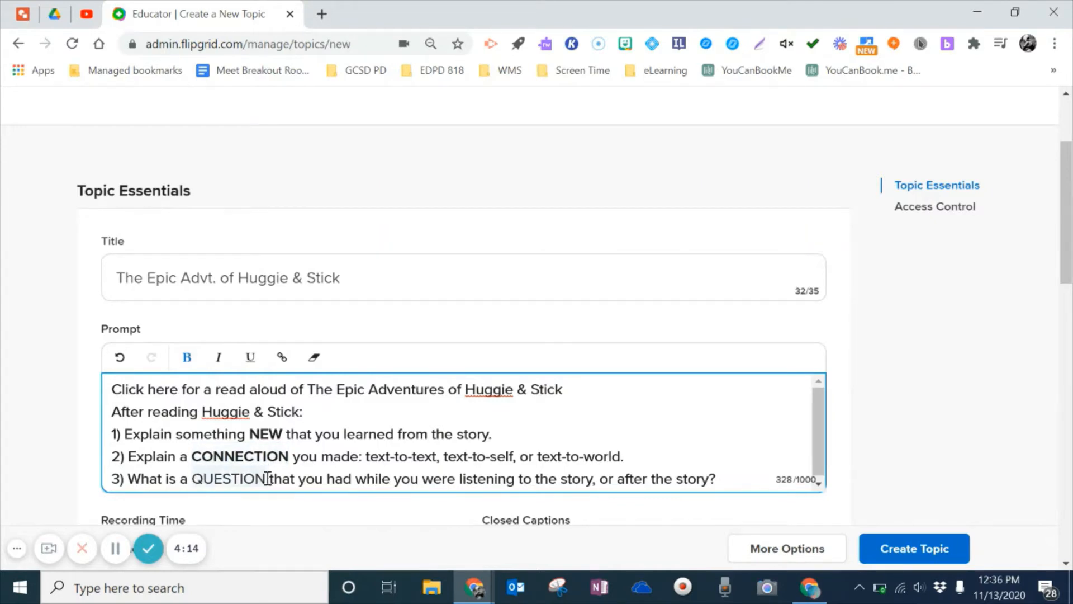
pyautogui.click(192, 363)
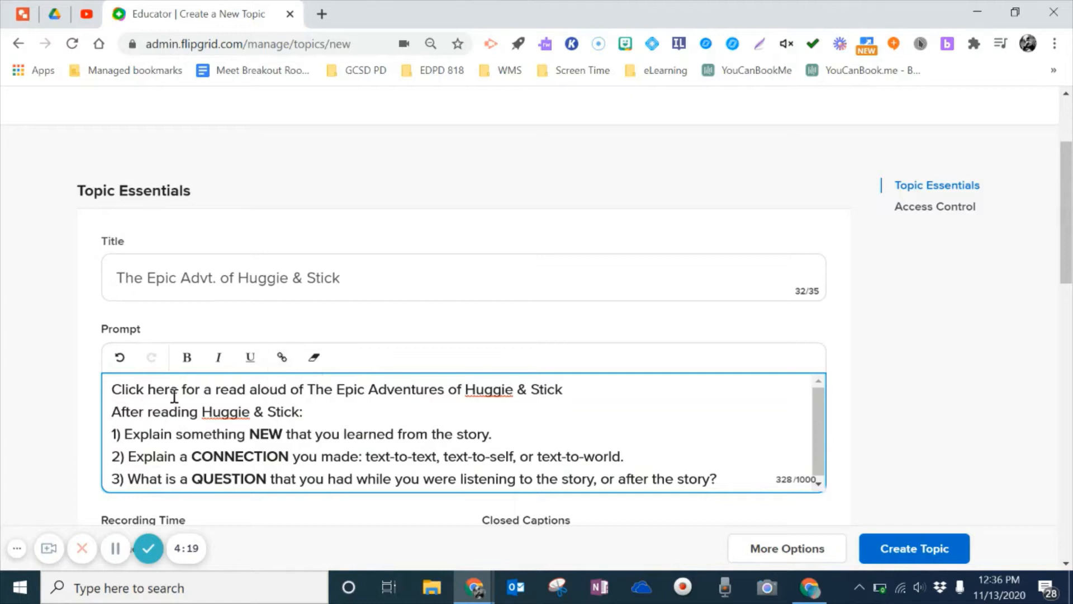
pyautogui.moveTo(178, 392); pyautogui.dragTo(121, 390)
# Step: Link 'Click here' to the copied YouTube share URL of the Huggie & Stick read-aloud
pyautogui.click(282, 356)
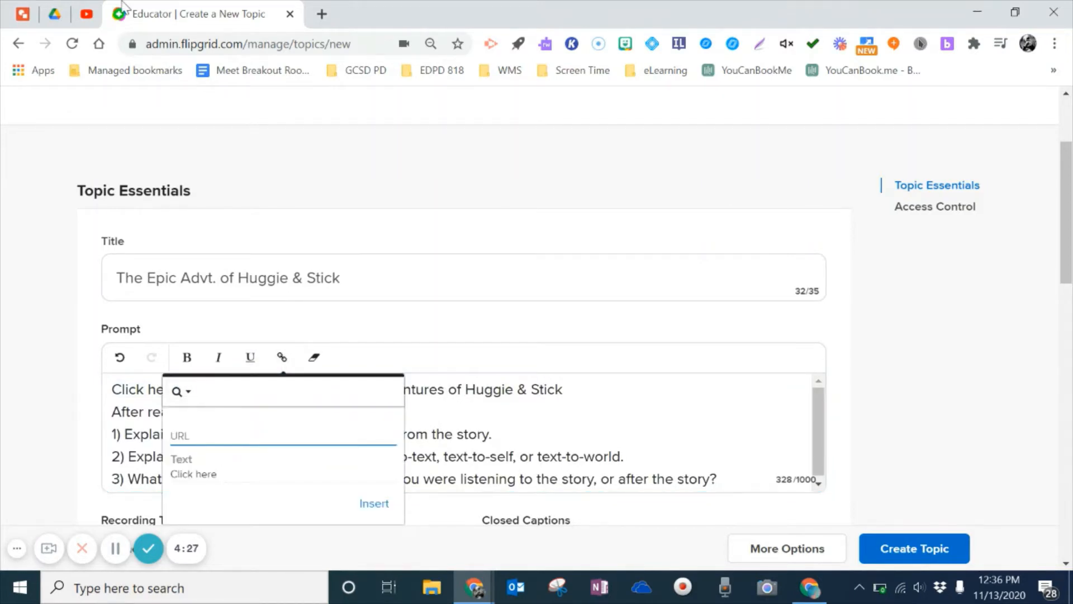
pyautogui.click(87, 15)
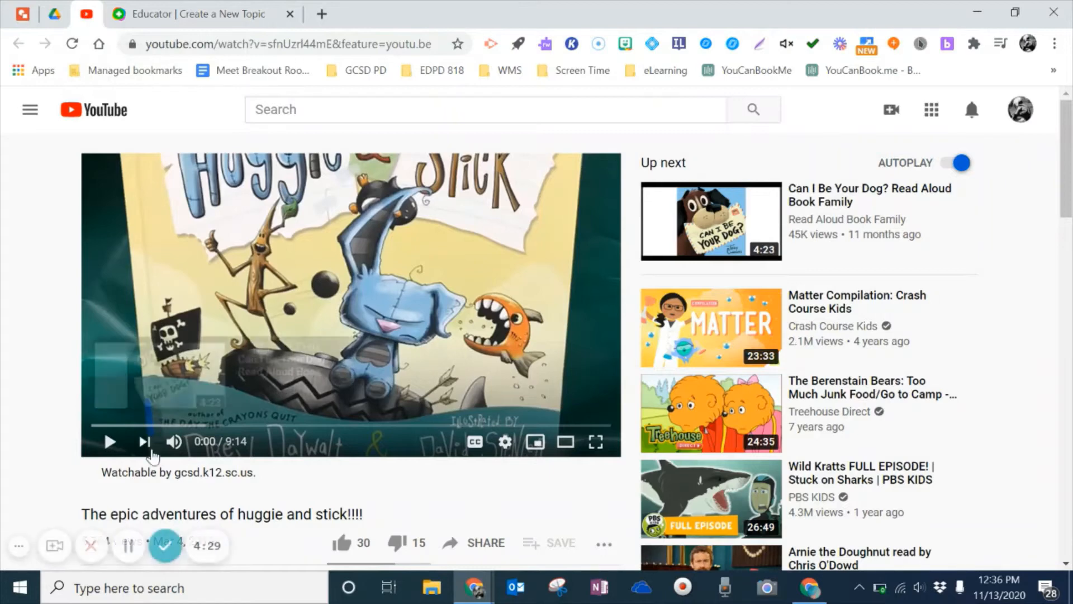
pyautogui.click(450, 542)
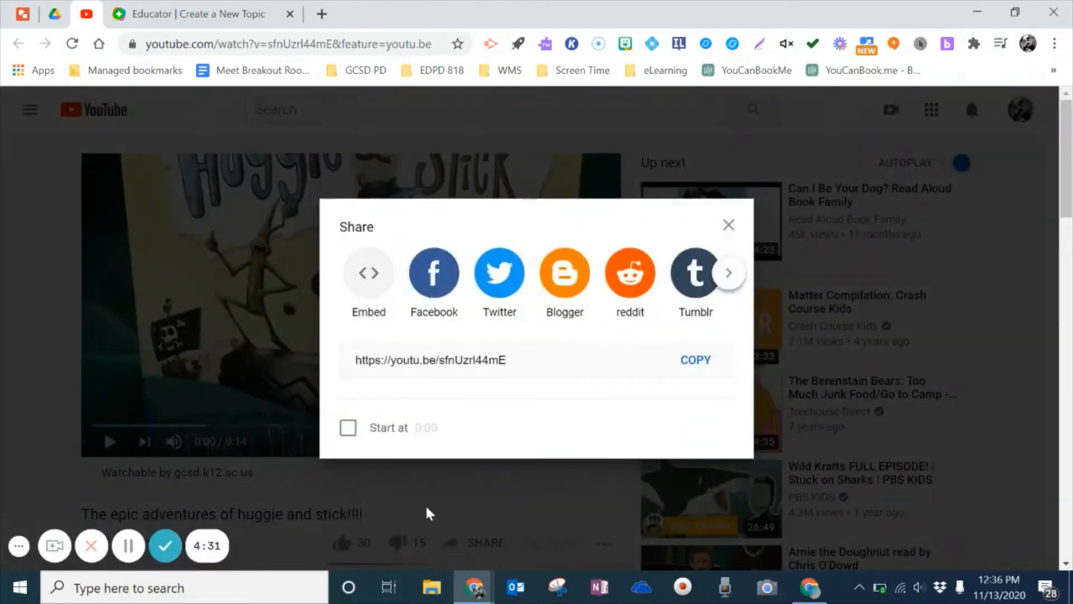
pyautogui.click(695, 359)
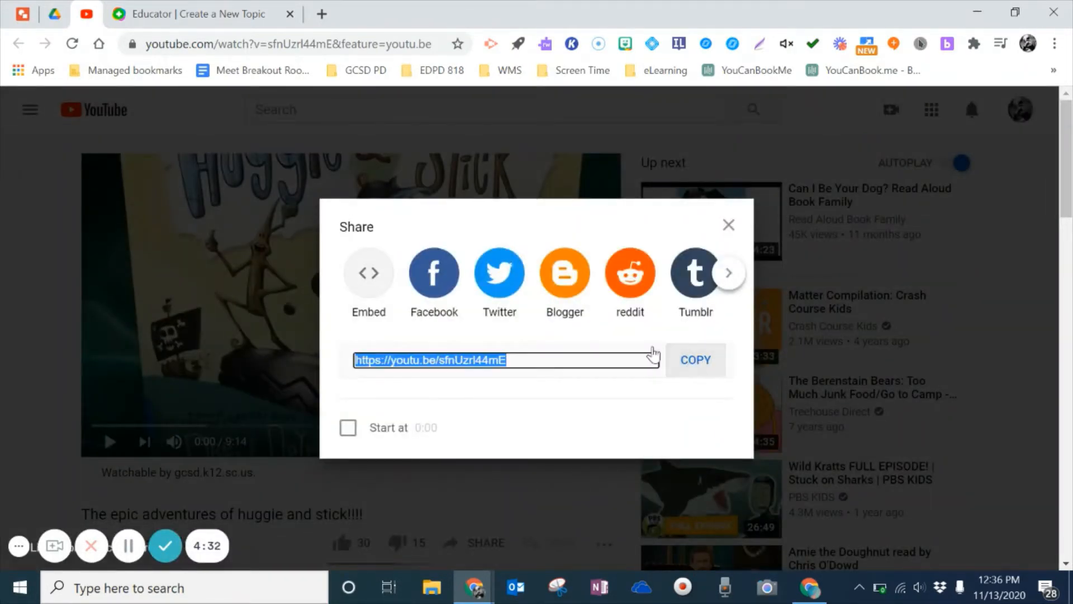
pyautogui.click(218, 16)
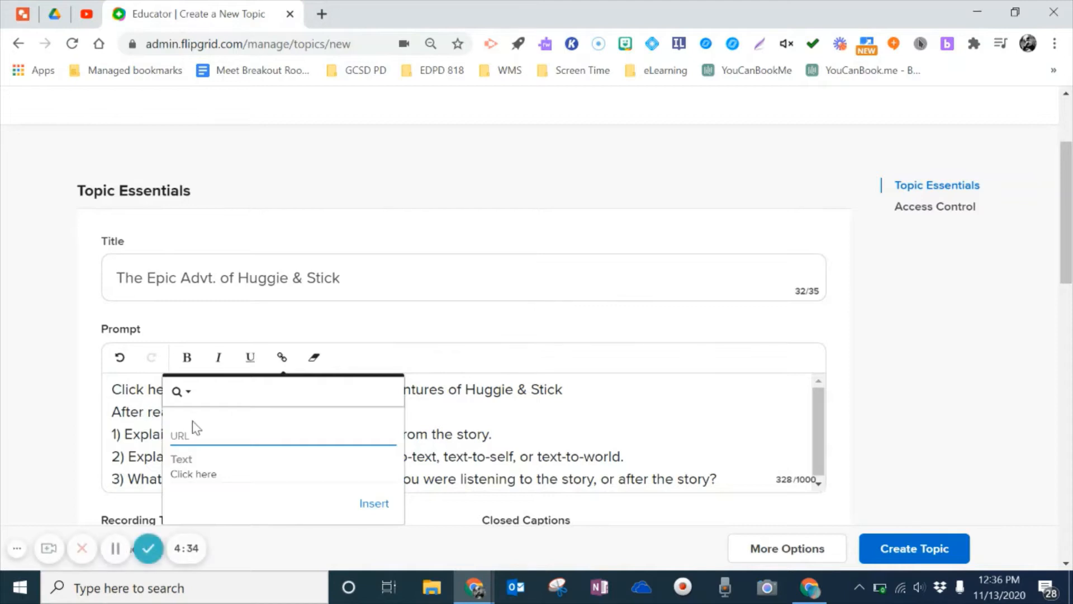
pyautogui.click(189, 431)
pyautogui.hotkey('ctrl', 'v')
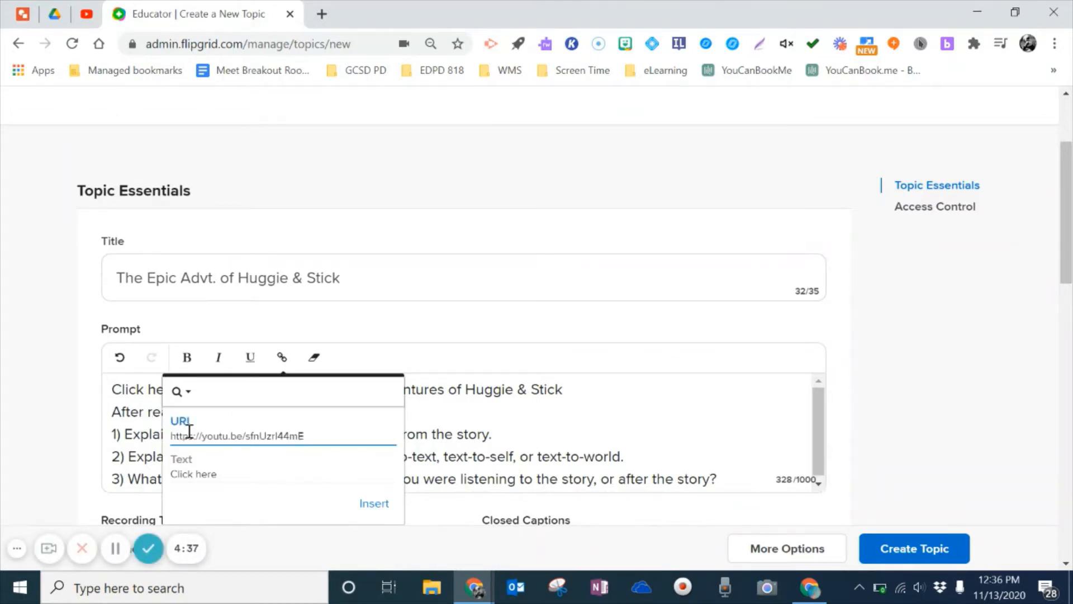
pyautogui.click(374, 504)
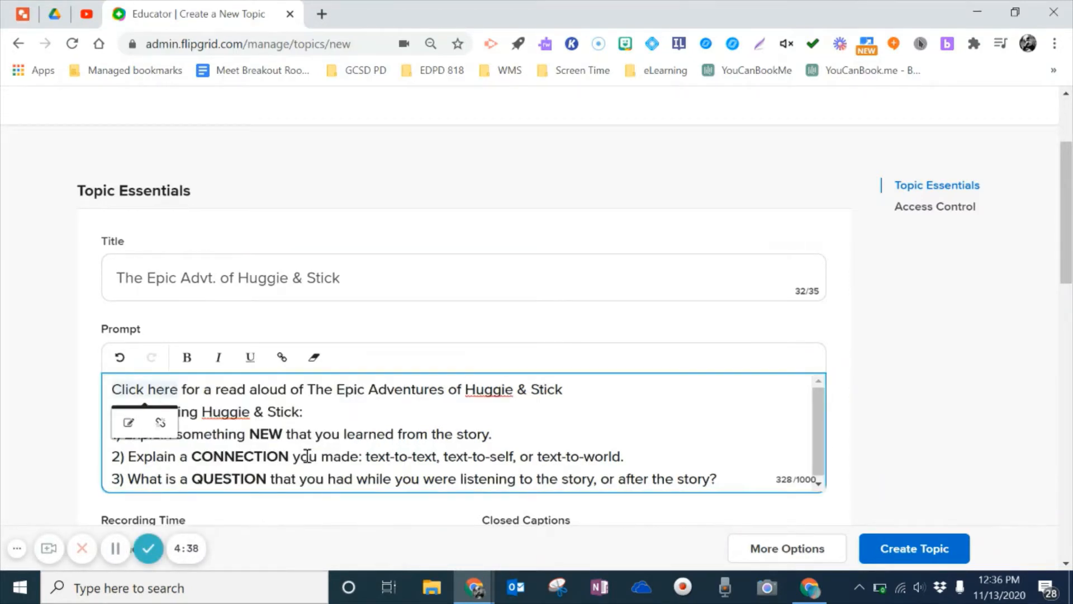
pyautogui.click(438, 423)
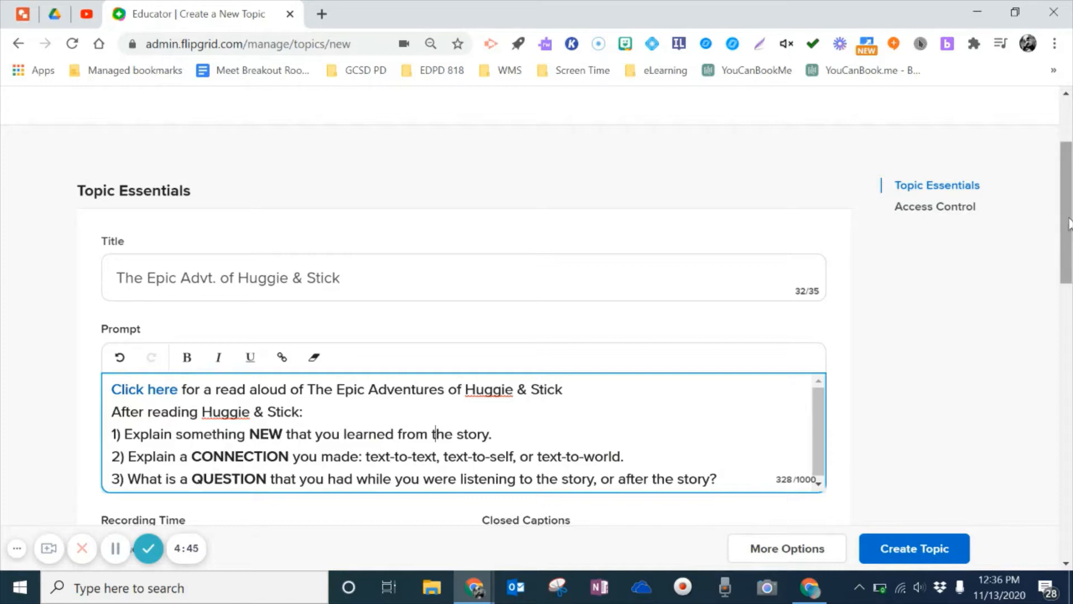
pyautogui.scroll(-4, 1068, 234)
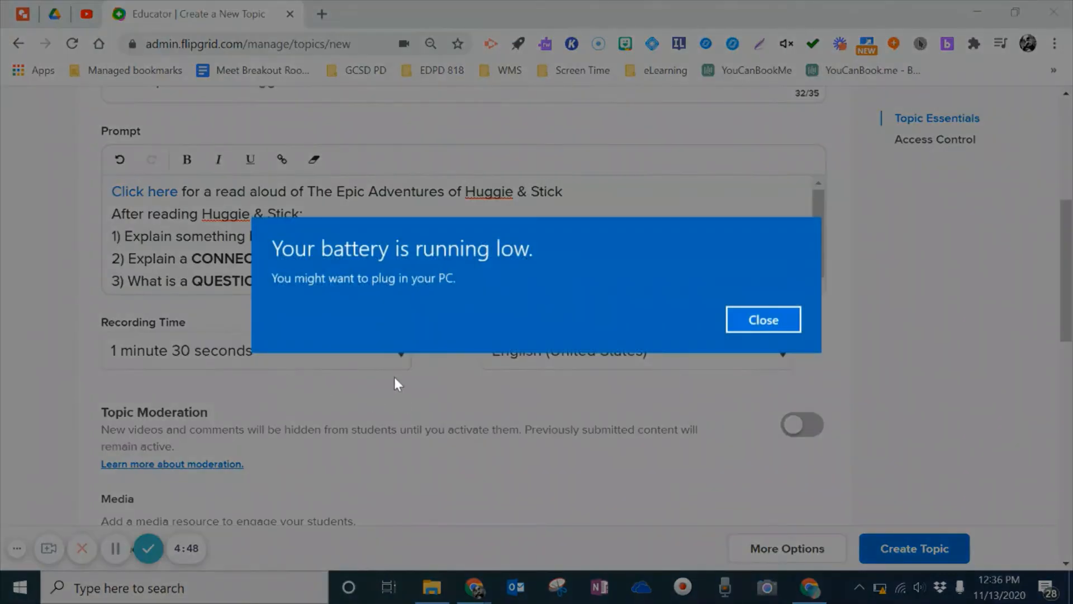
pyautogui.click(762, 318)
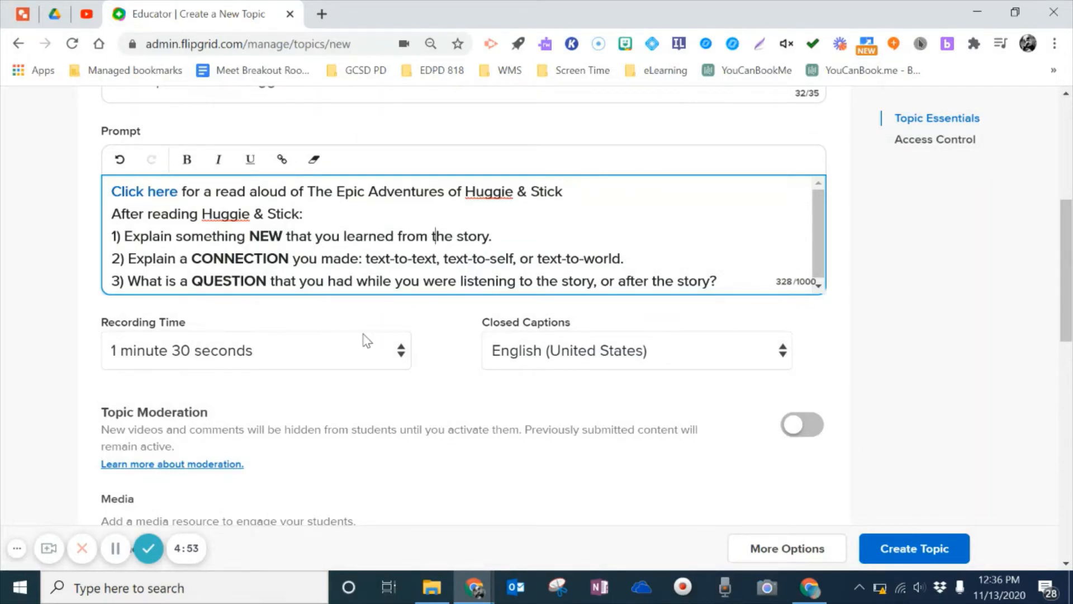
pyautogui.click(399, 354)
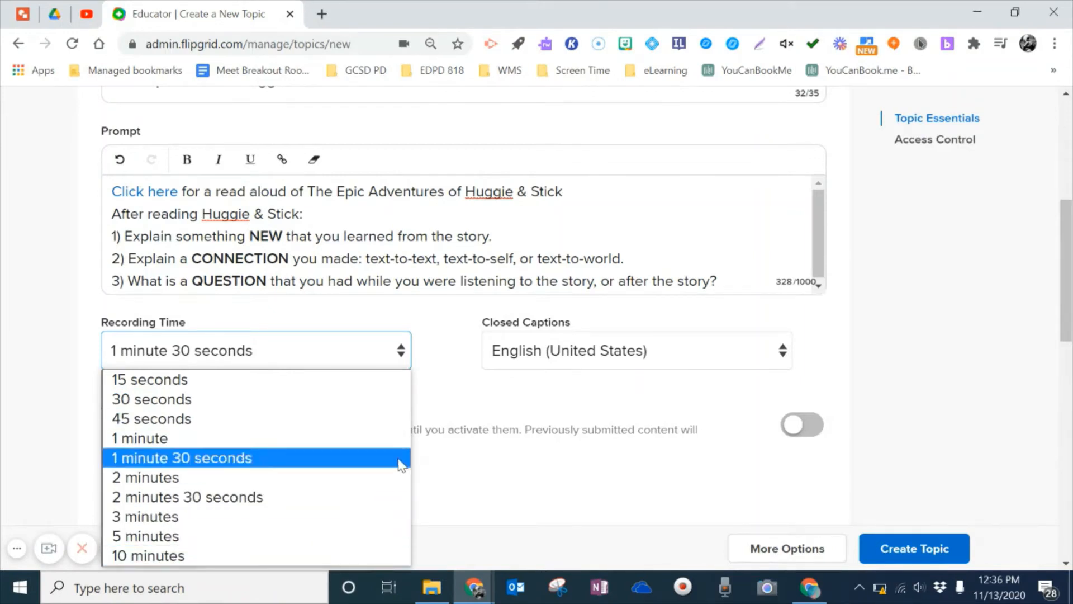
pyautogui.click(447, 373)
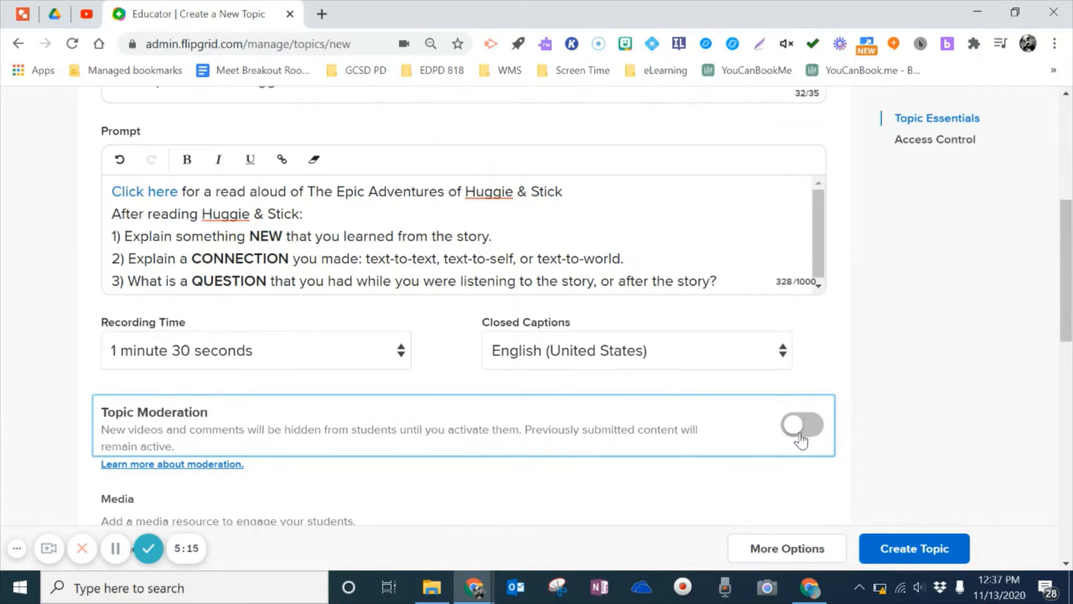
# Step: Upload the Huggie and Stick picture as topic media, cropped to include the whole image
pyautogui.moveTo(1069, 308); pyautogui.dragTo(1069, 385)
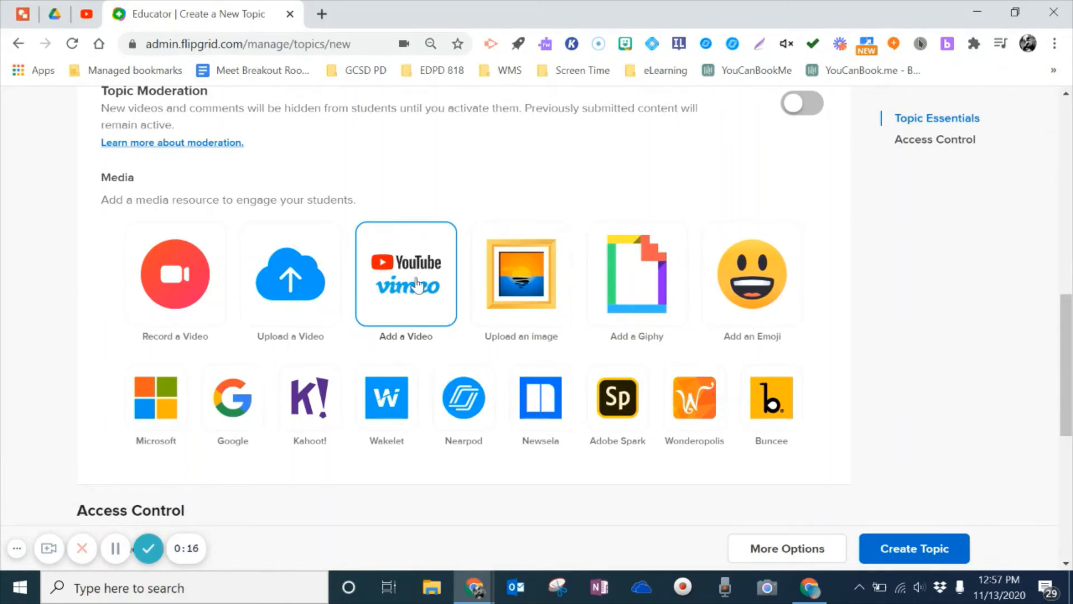
pyautogui.click(537, 285)
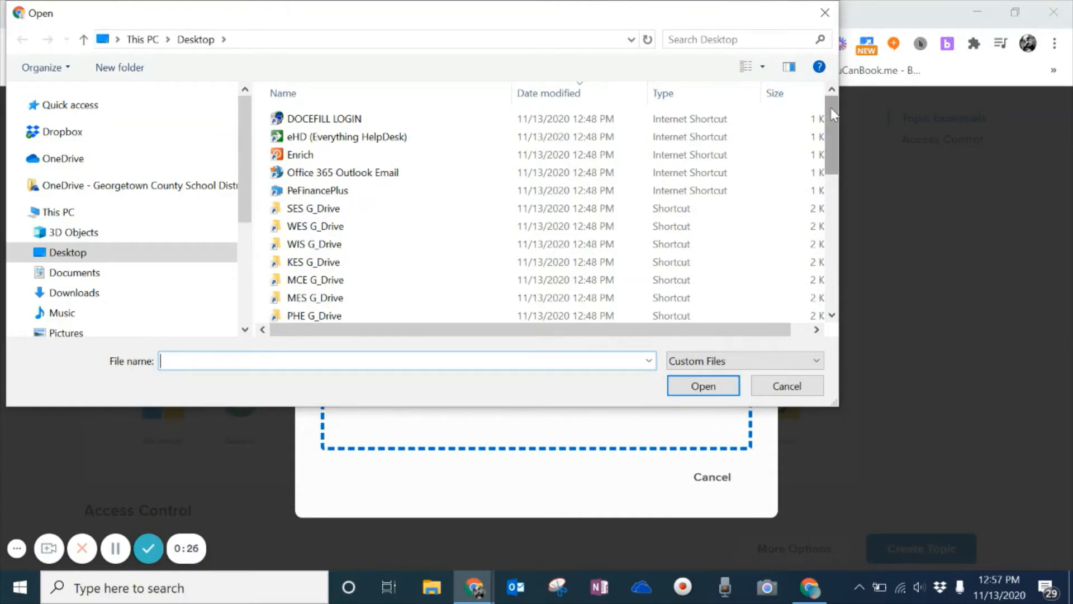
pyautogui.moveTo(830, 112); pyautogui.dragTo(828, 177)
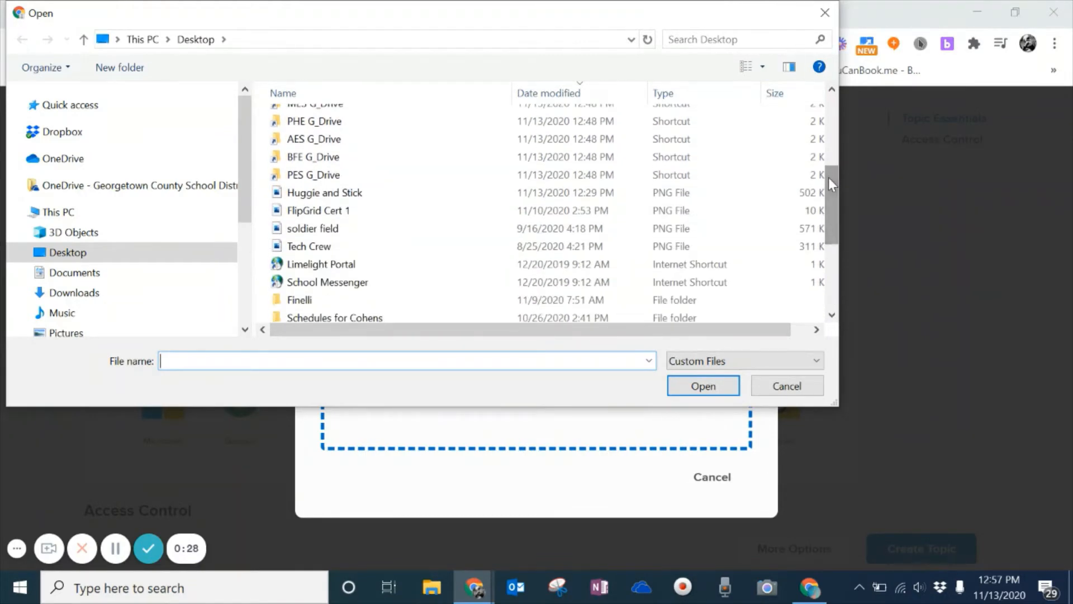
pyautogui.doubleClick(369, 193)
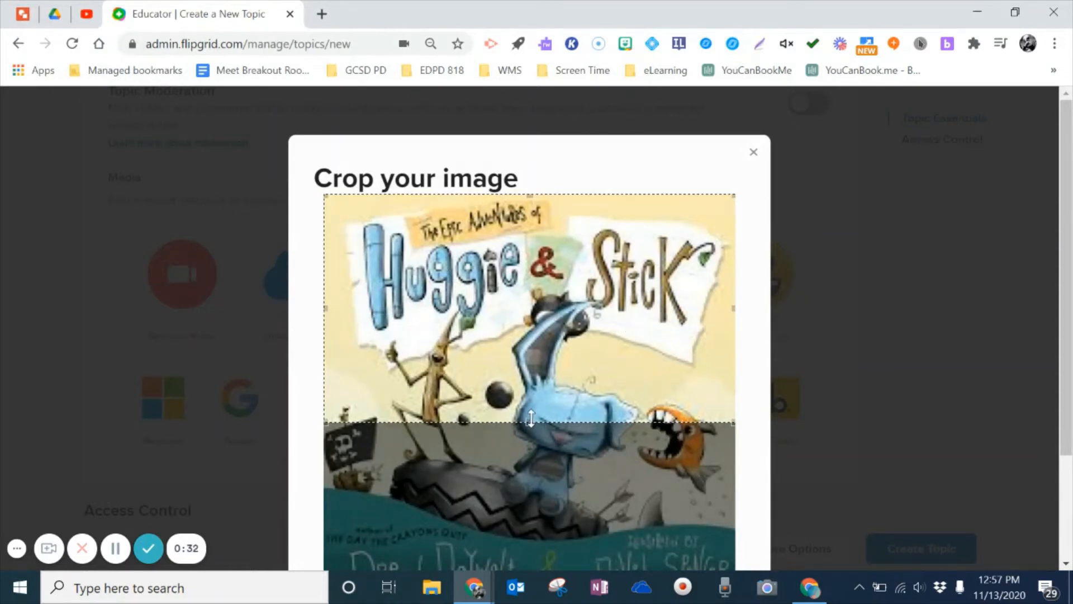
pyautogui.moveTo(531, 418); pyautogui.dragTo(539, 576)
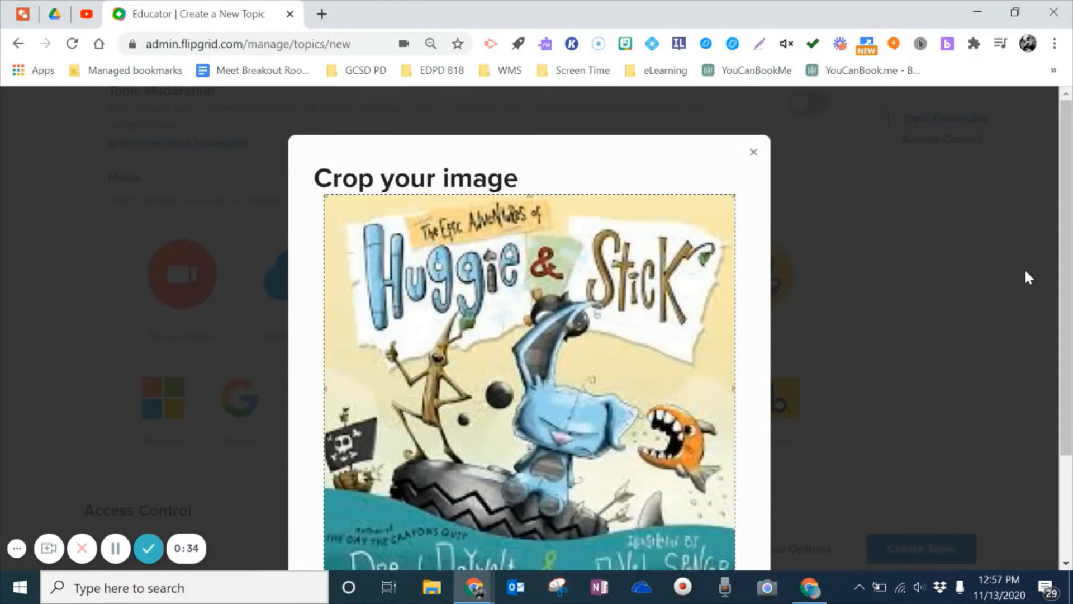
pyautogui.scroll(-2, 623, 422)
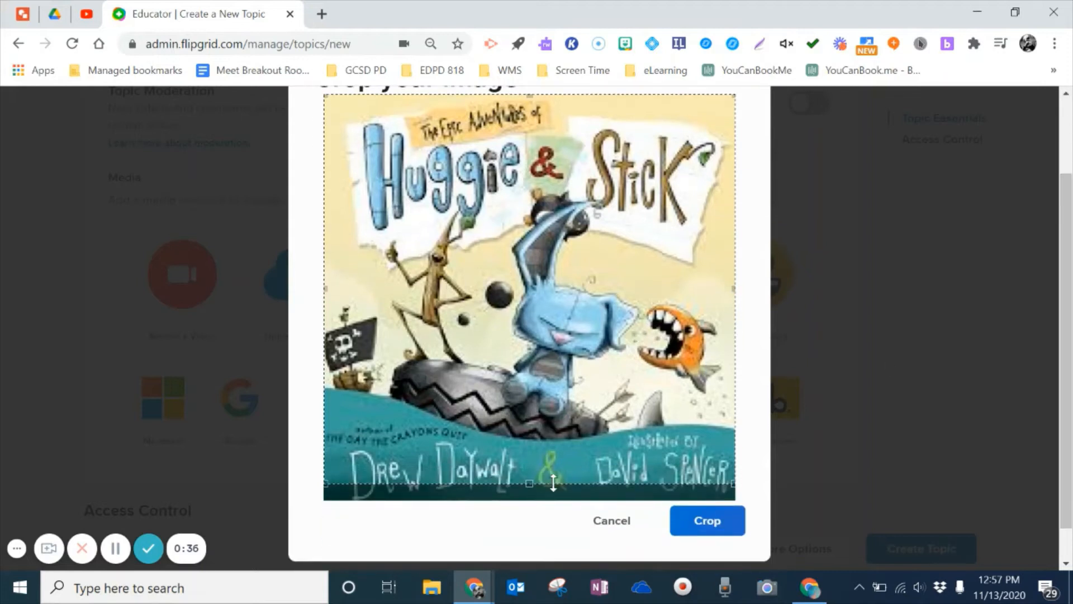
pyautogui.moveTo(531, 483); pyautogui.dragTo(531, 503)
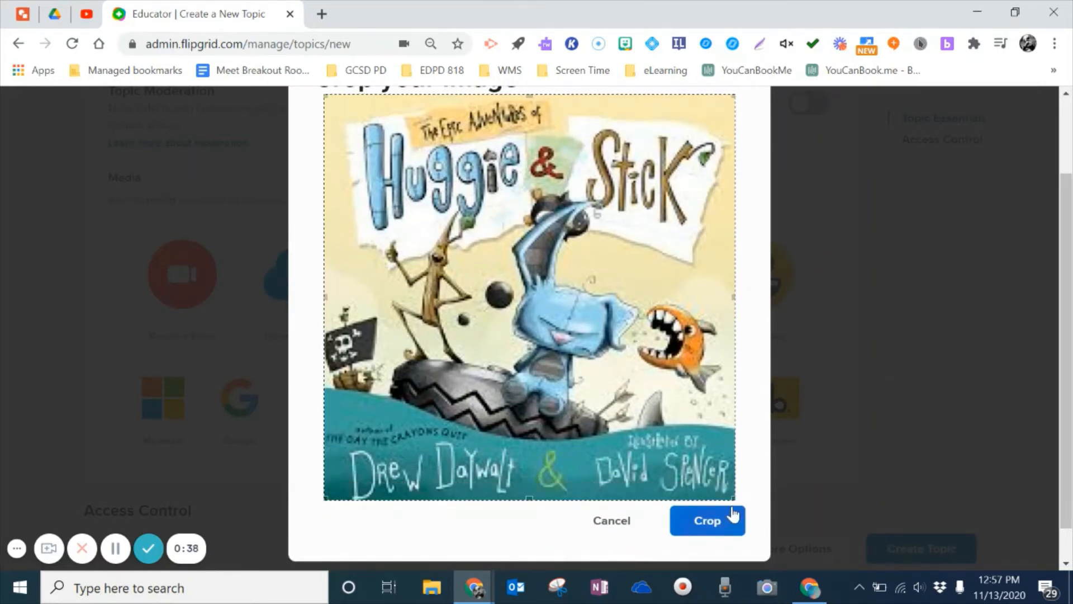
pyautogui.click(723, 525)
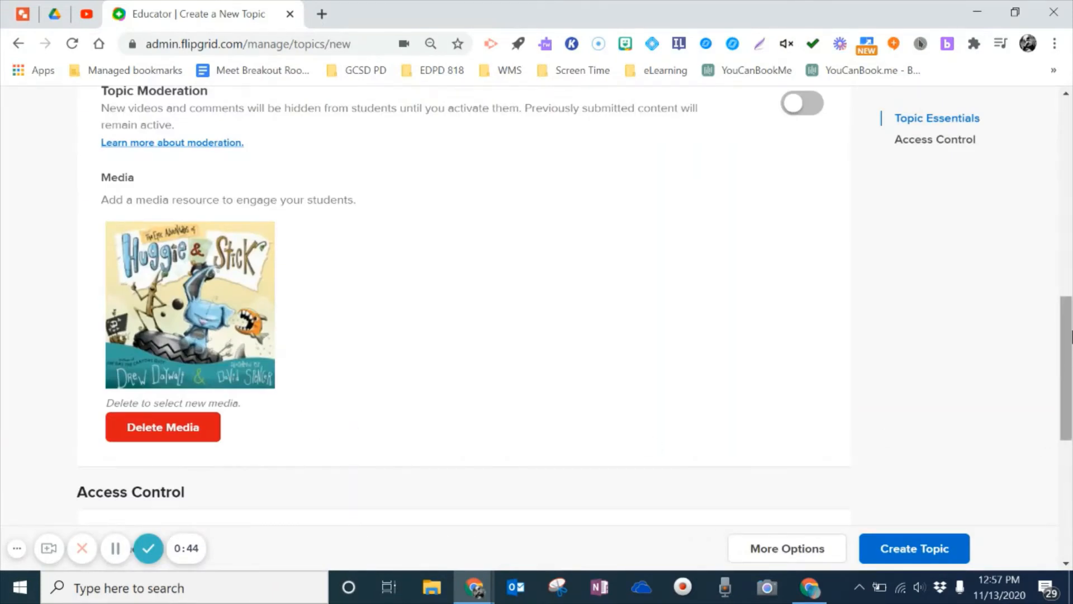
pyautogui.moveTo(1065, 338); pyautogui.dragTo(1069, 433)
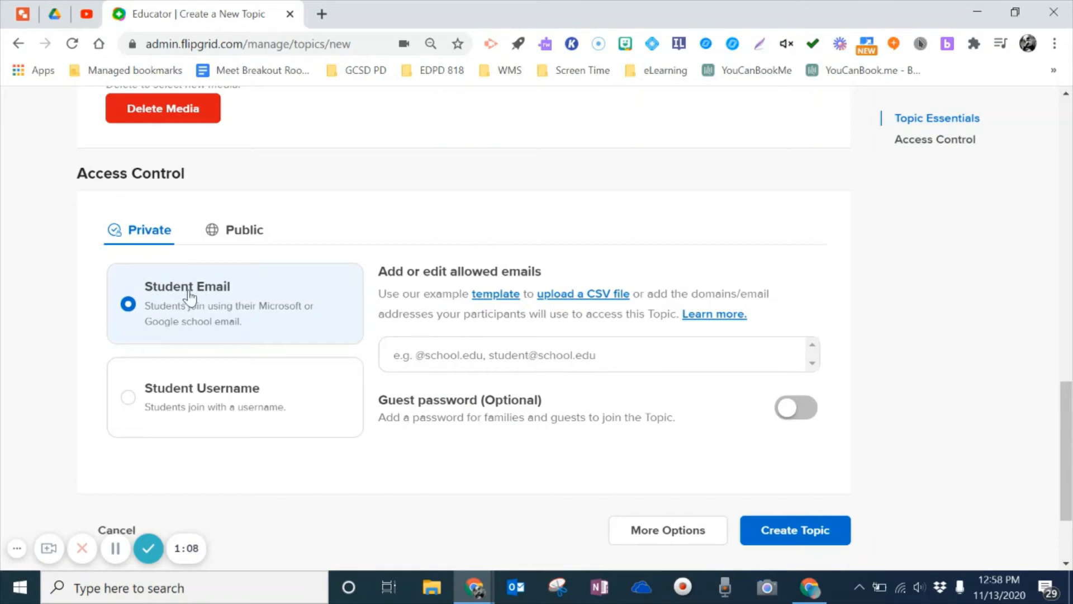
pyautogui.click(419, 354)
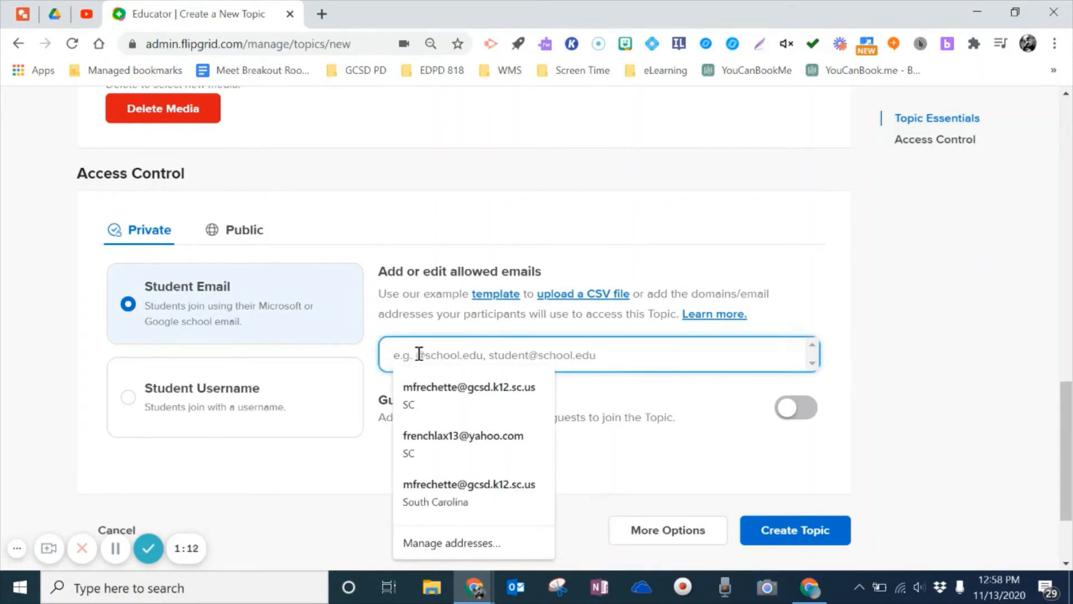
pyautogui.write('@live.gcsd.k12.sc.us')
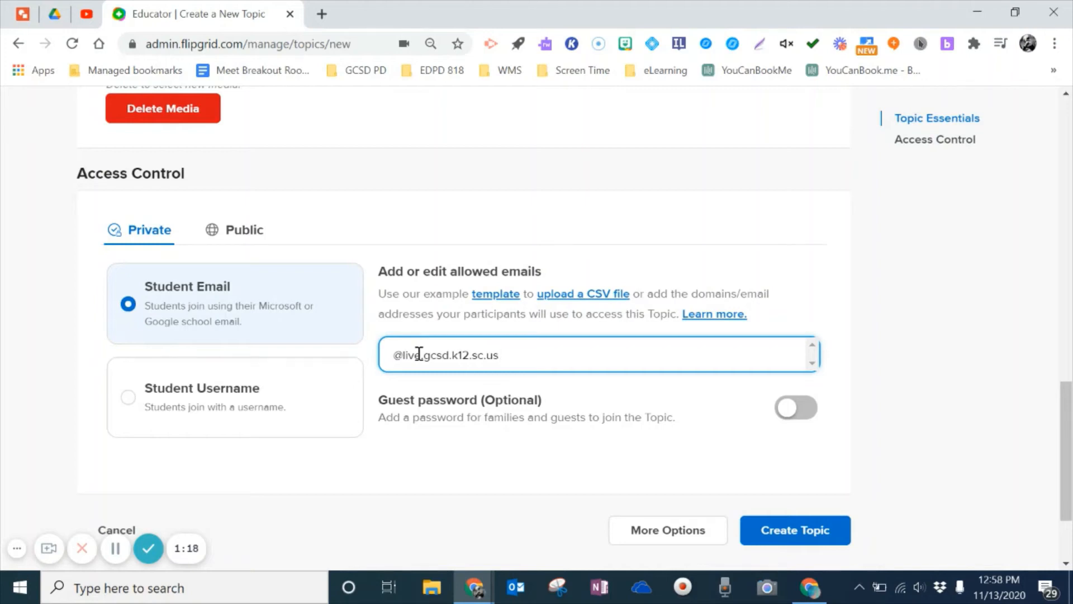
pyautogui.press('Return')
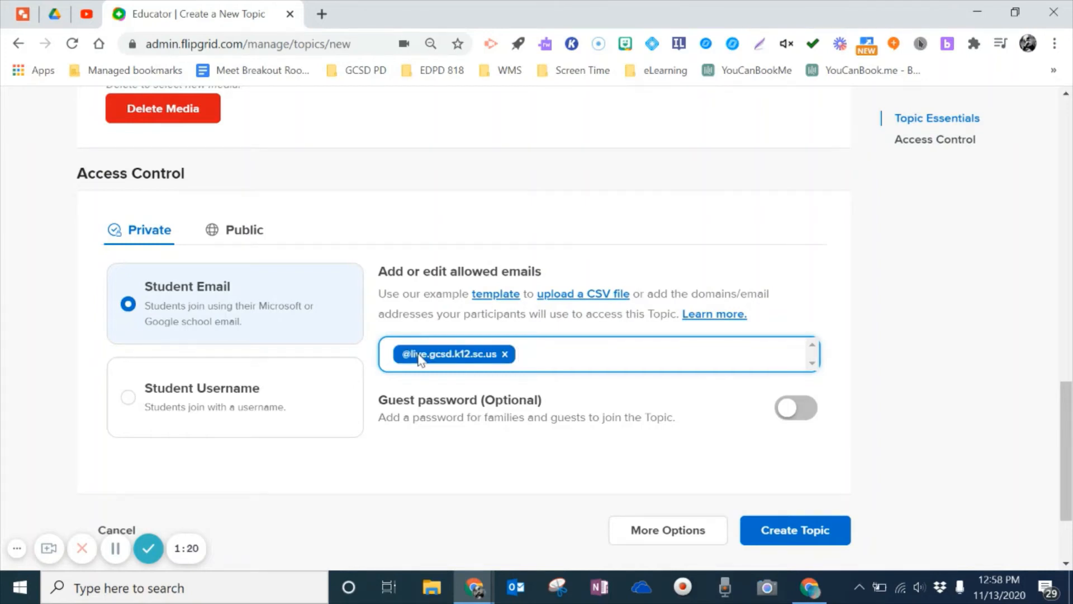
pyautogui.write('@gcs')
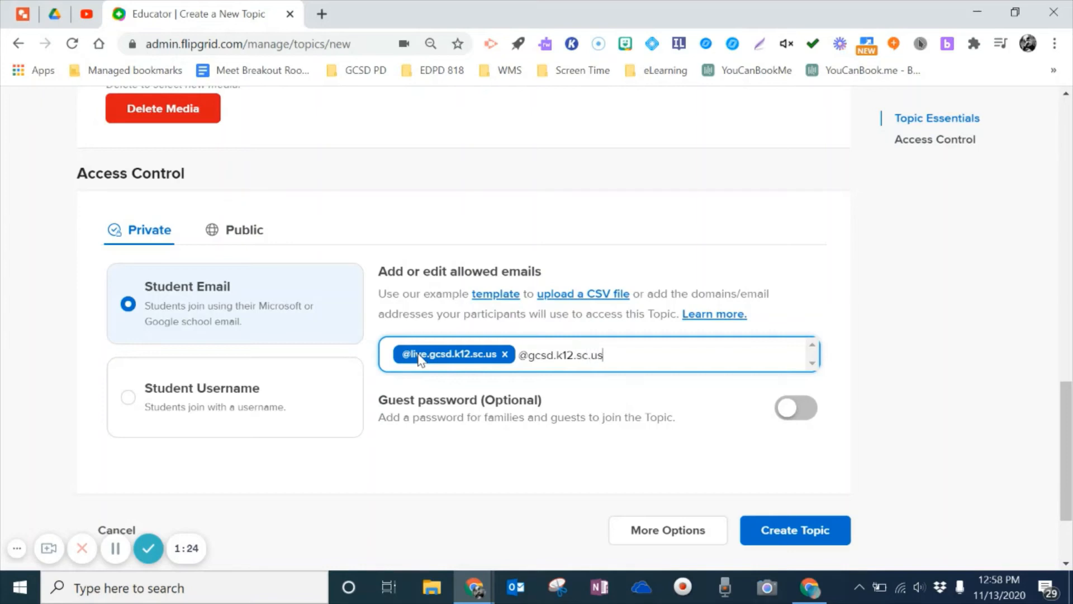
pyautogui.write('d.k12.sc.us')
pyautogui.press('Return')
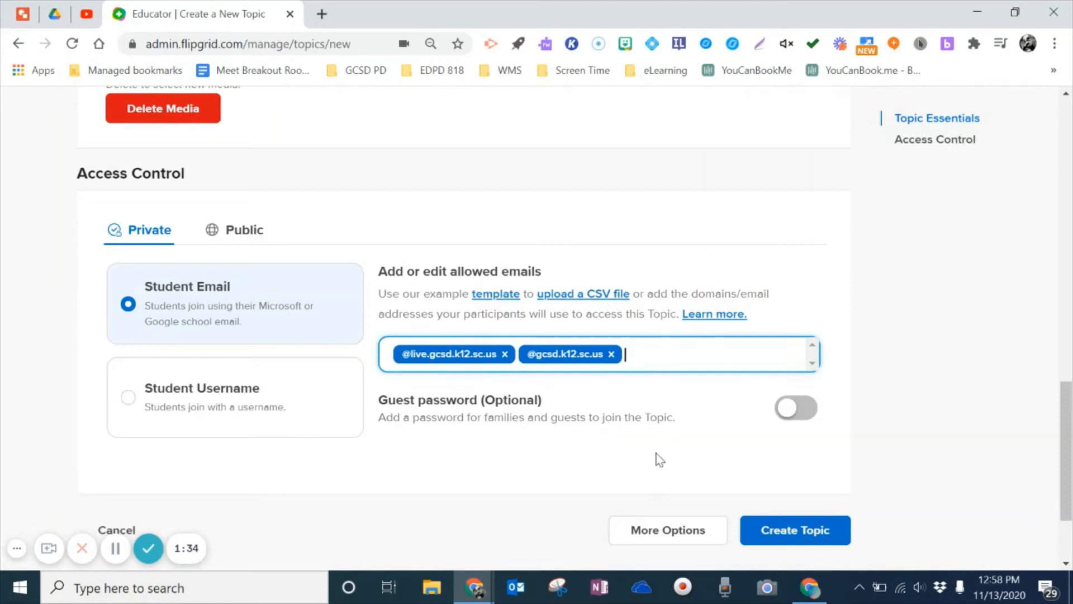
pyautogui.click(778, 533)
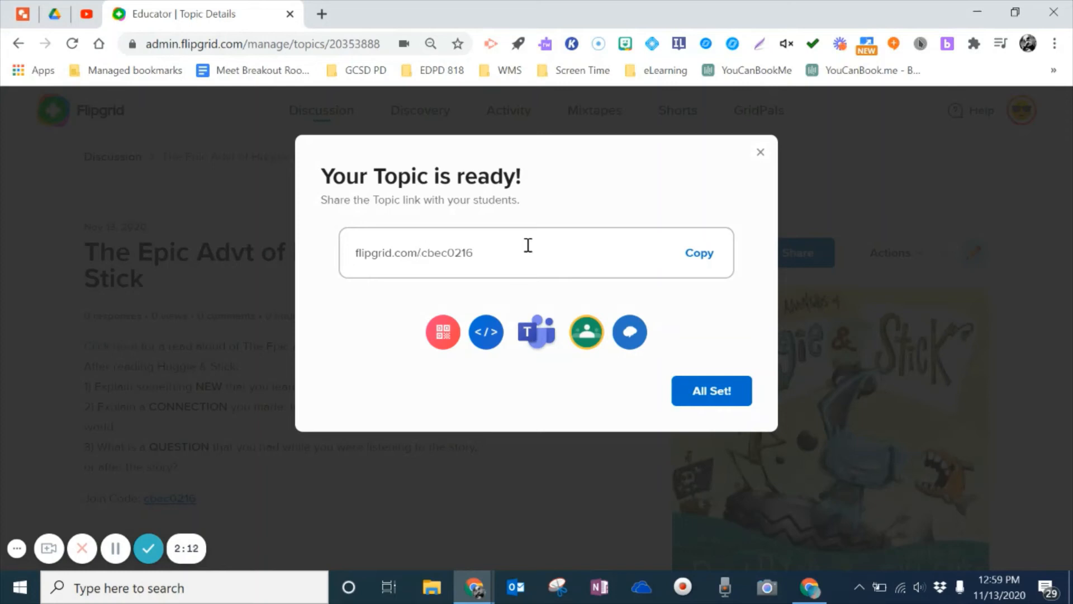
# Step: Dismiss the topic-ready message and go back to the Discussion list of topics
pyautogui.click(760, 153)
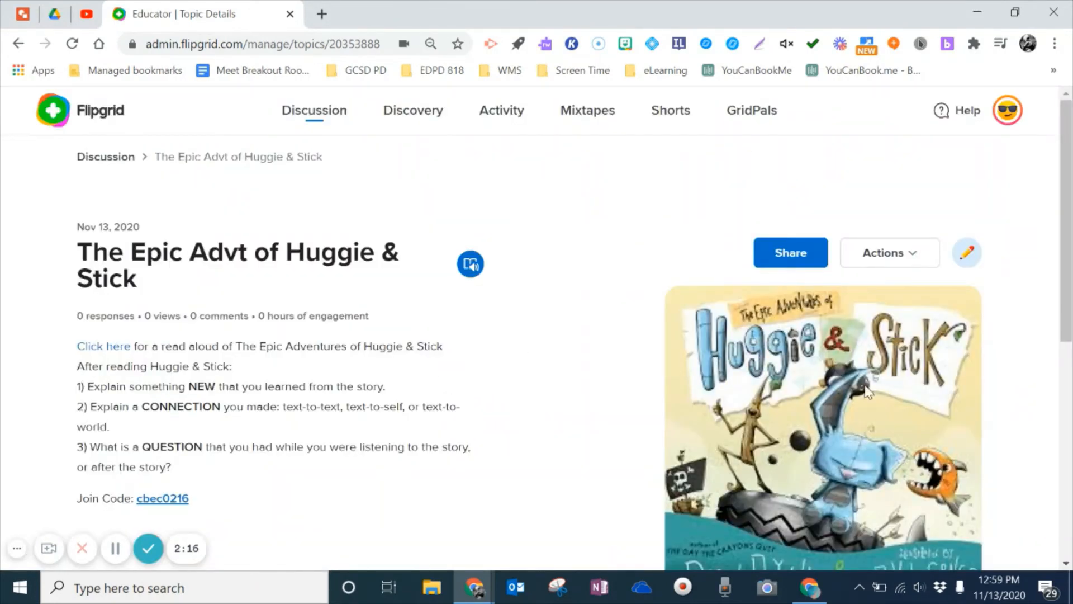
pyautogui.moveTo(1068, 274); pyautogui.dragTo(1066, 345)
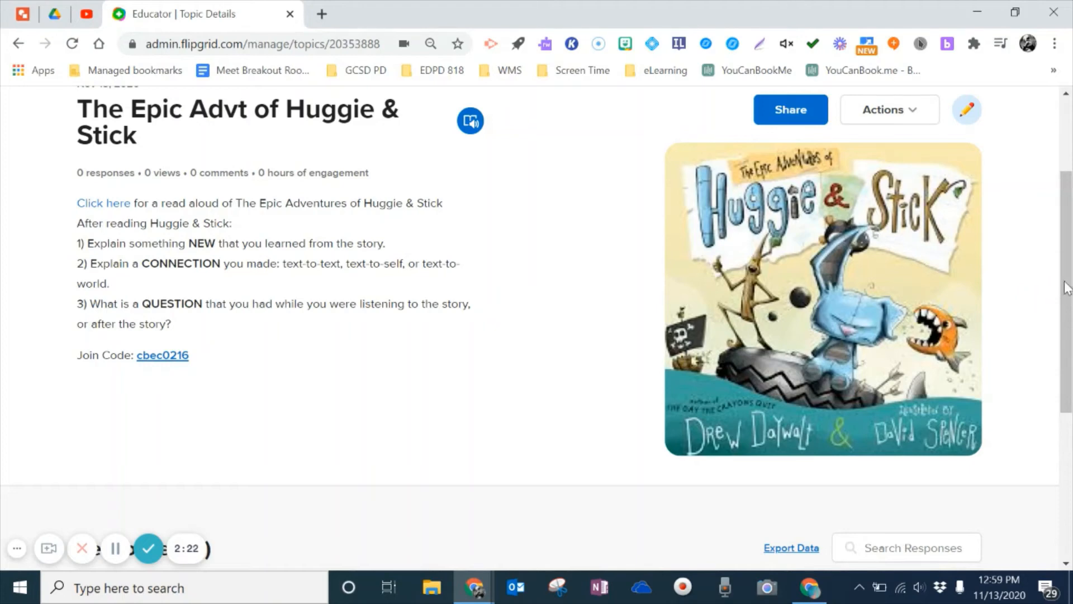
pyautogui.moveTo(1067, 288); pyautogui.dragTo(1069, 385)
pyautogui.scroll(6, 1069, 386)
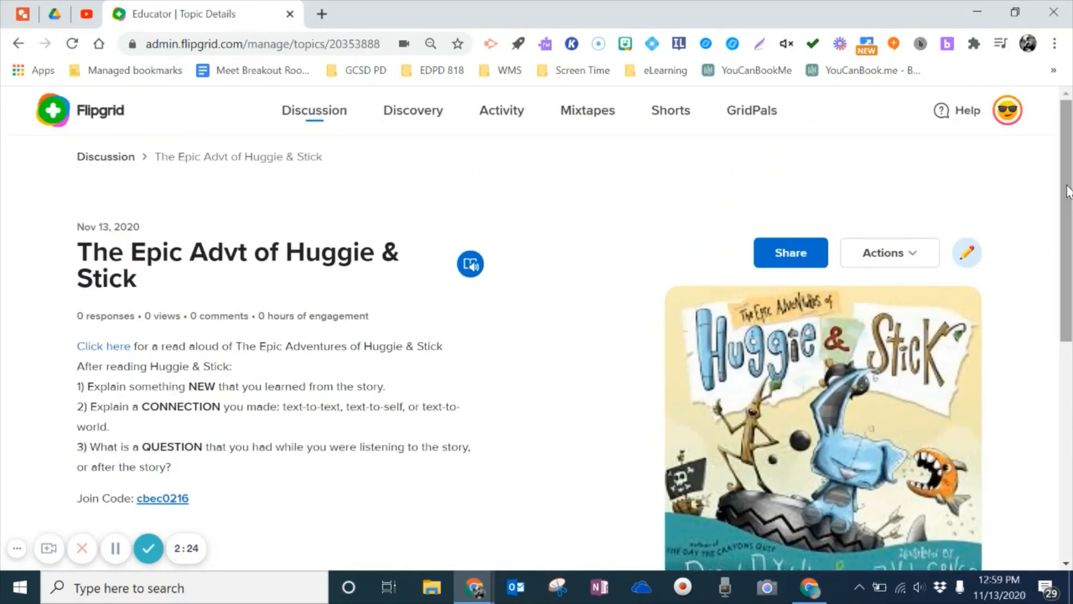
pyautogui.click(312, 118)
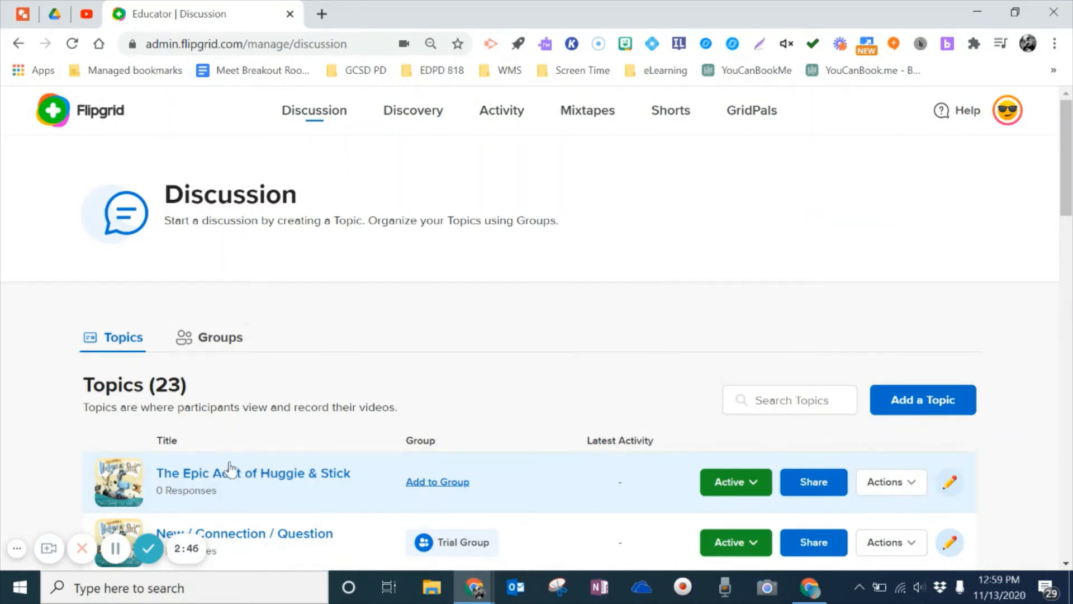
# Step: Switch the Discussion list from topics to groups
pyautogui.click(210, 338)
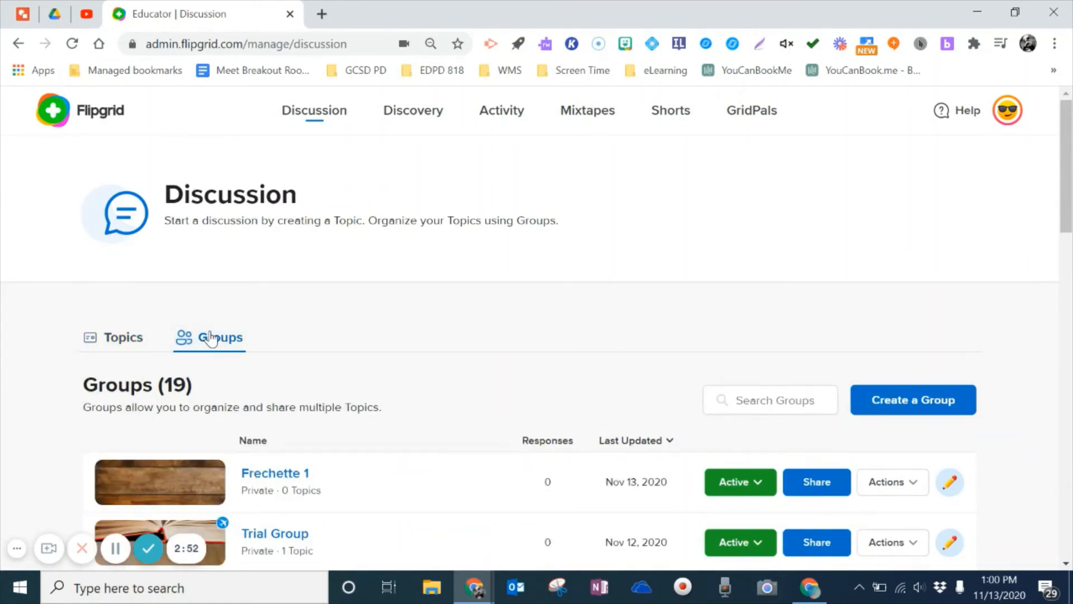
# Step: Start a new group named 'Mr. F's 2nd Block' with Student Email joining, then continue
pyautogui.click(897, 399)
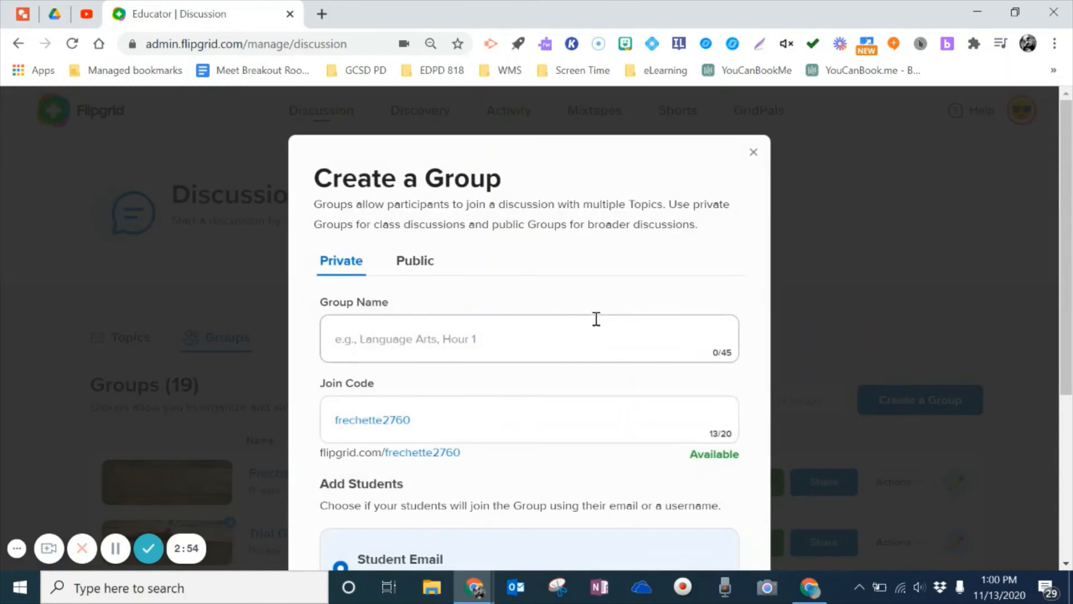
pyautogui.click(423, 346)
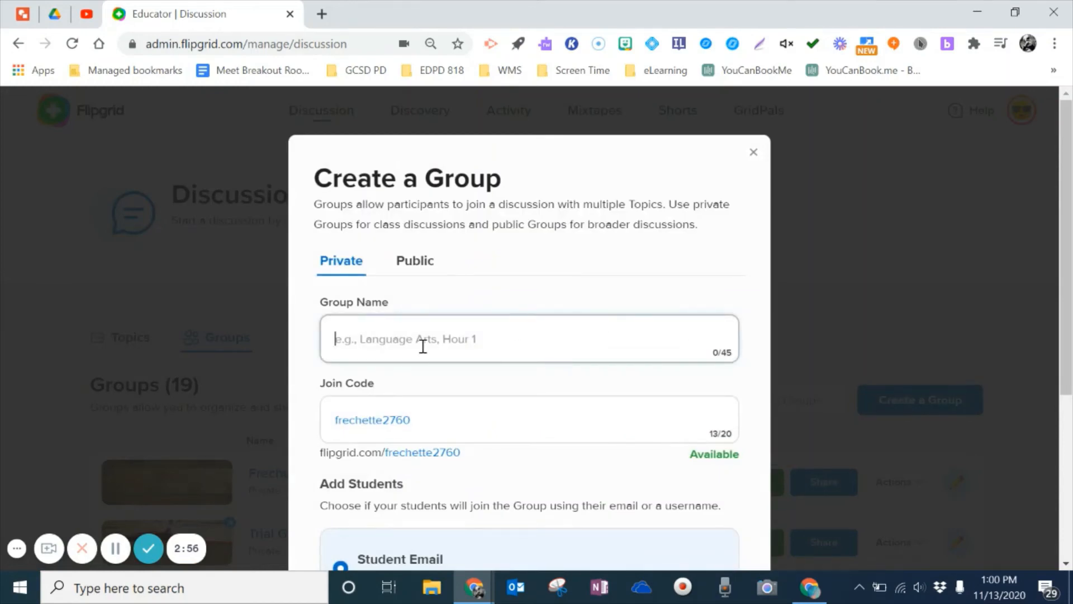
pyautogui.write("Mr. F's 2nd Block")
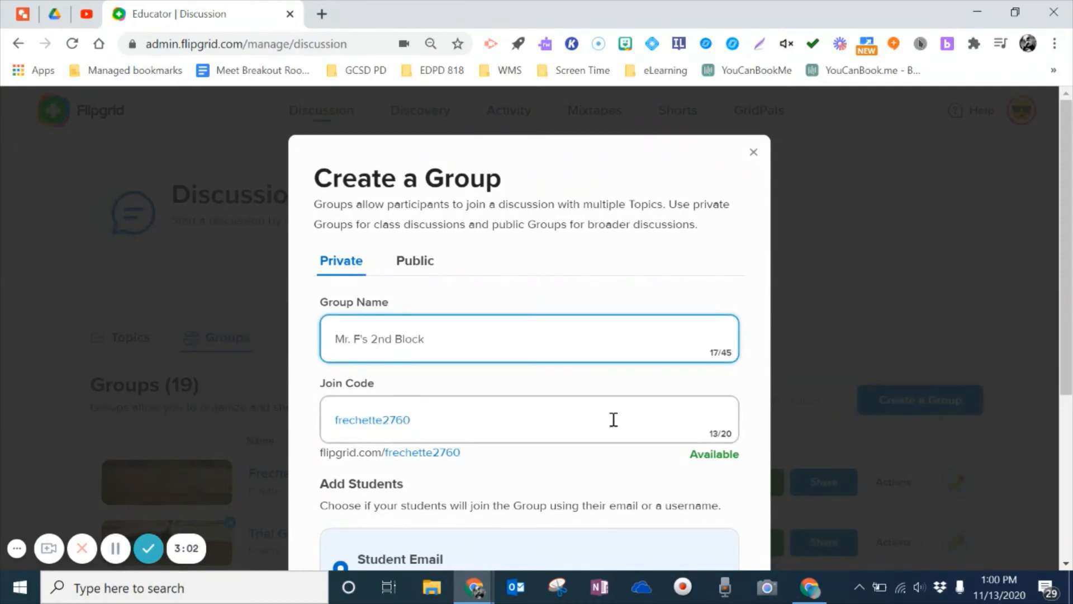
pyautogui.scroll(-2, 1065, 273)
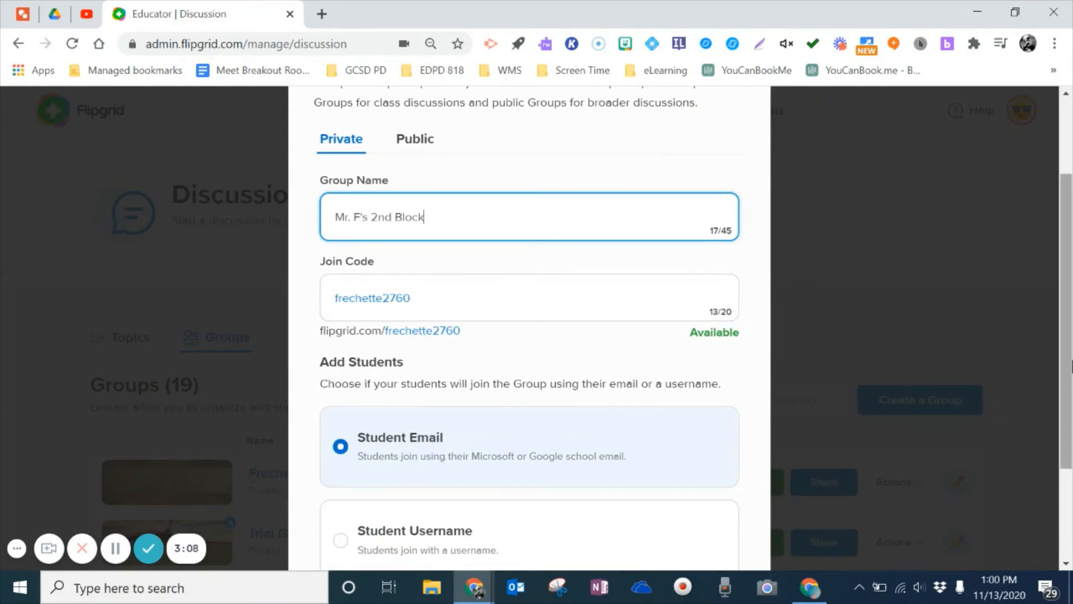
pyautogui.scroll(-2, 620, 423)
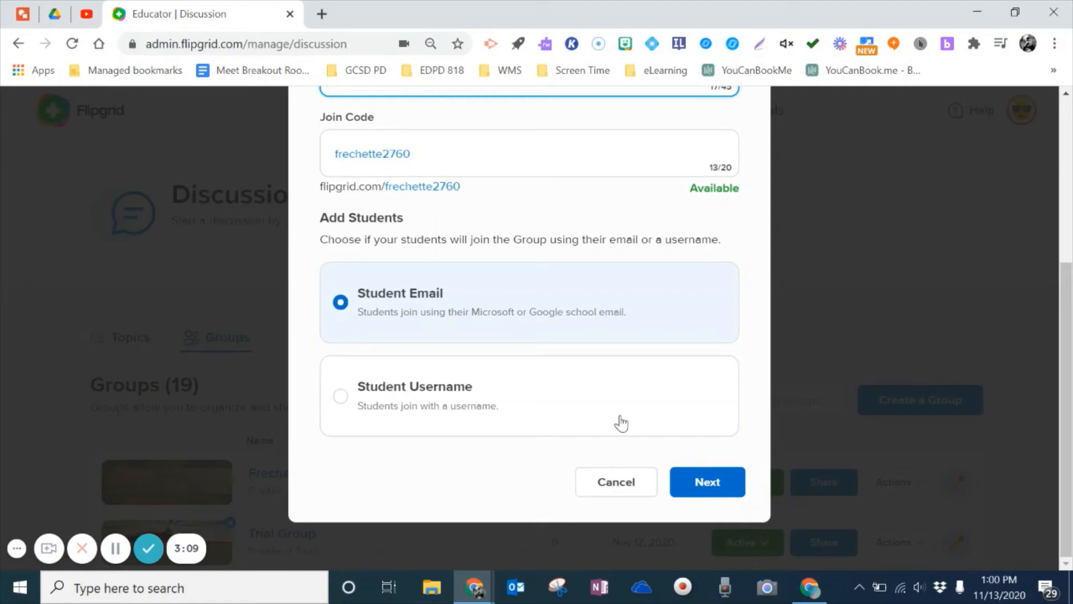
pyautogui.click(707, 483)
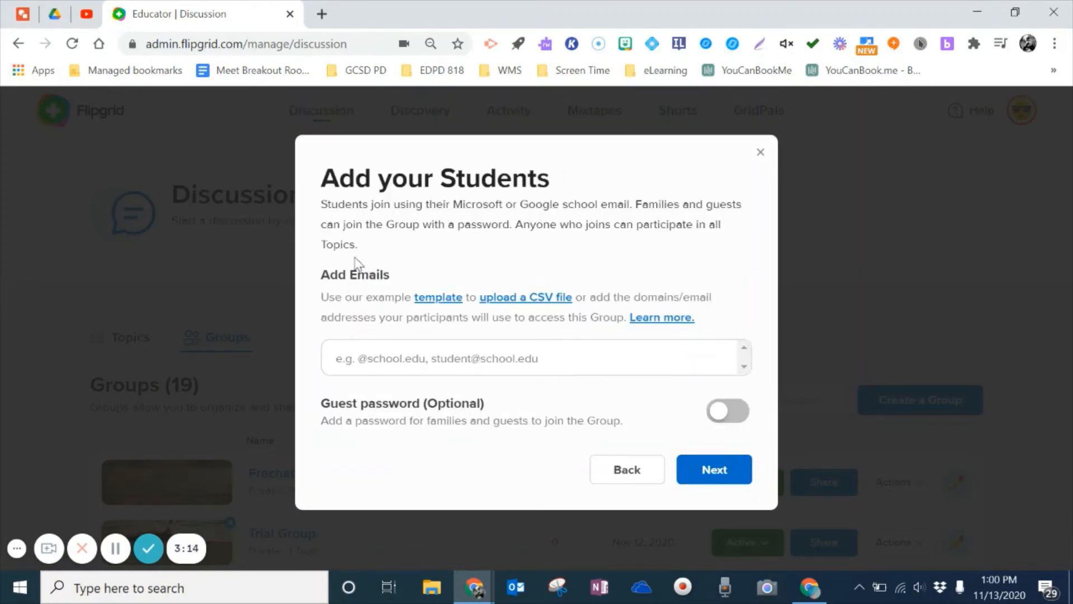
pyautogui.click(367, 356)
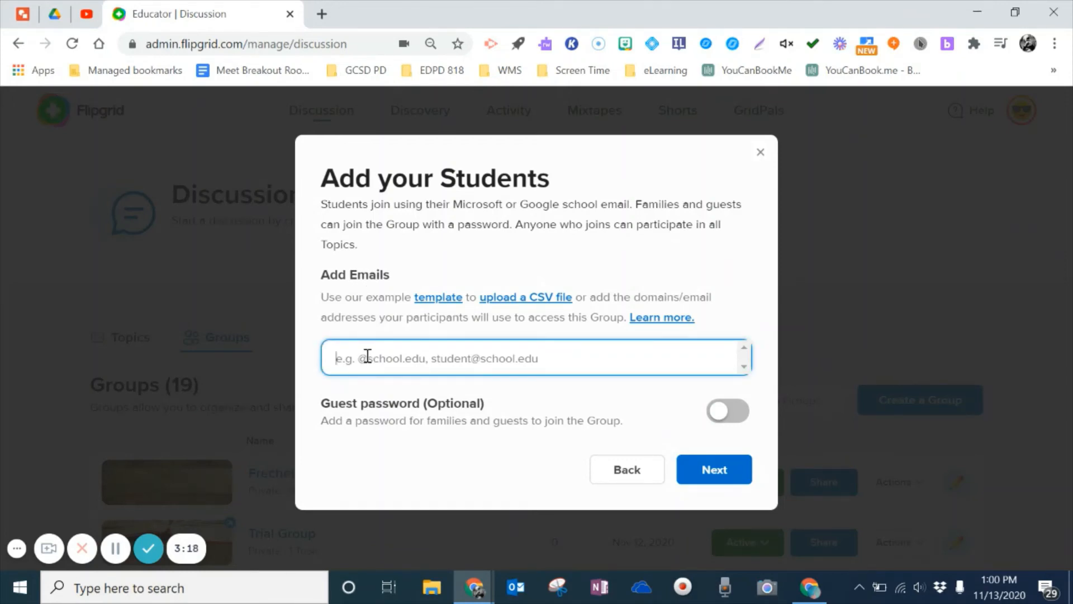
pyautogui.write('@live.gcsd.k')
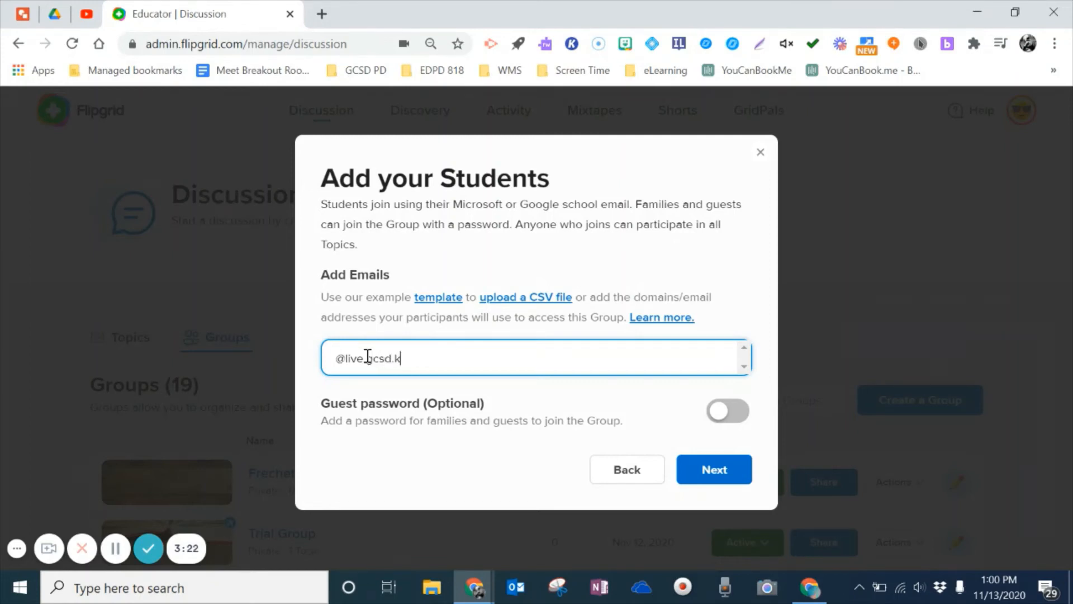
pyautogui.write('12.sc.us')
pyautogui.press('Return')
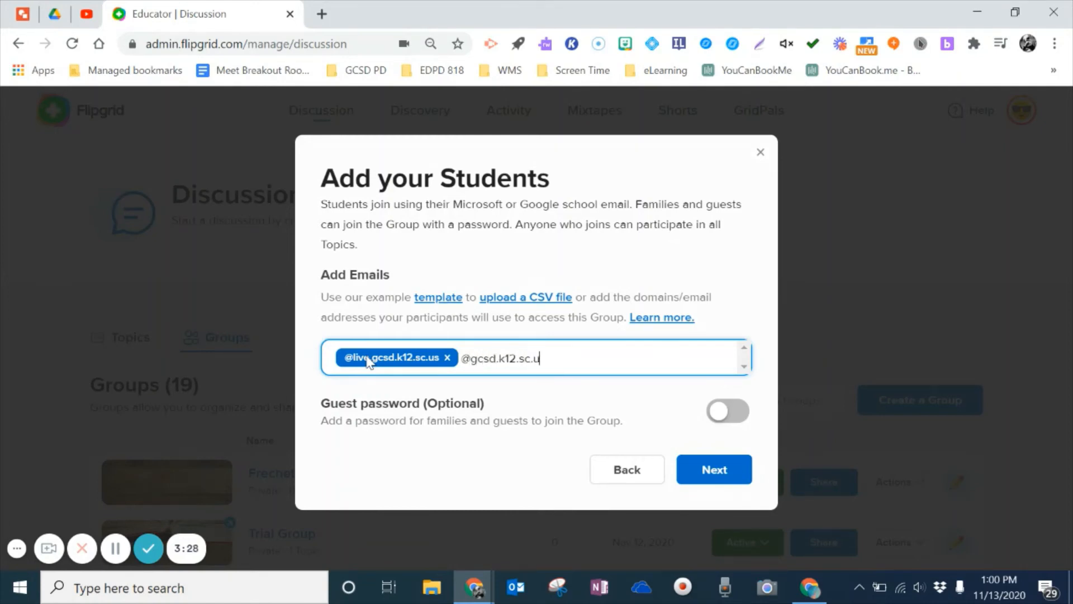
pyautogui.write('@gcsd.k12.sc.us')
pyautogui.press('Return')
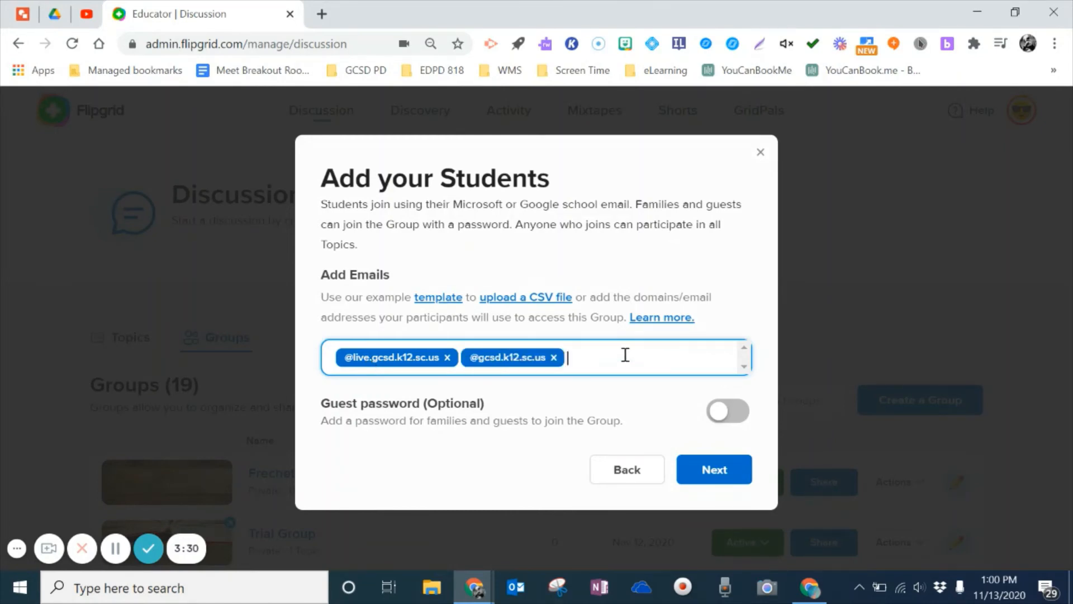
# Step: Create the group without duplicating topics and open its details page
pyautogui.click(707, 467)
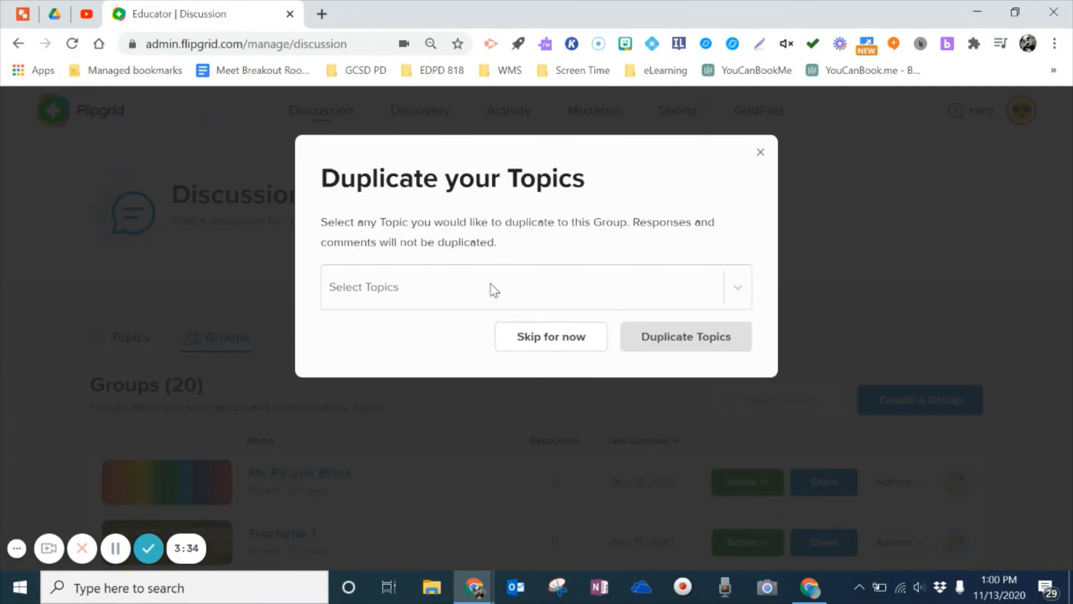
pyautogui.click(557, 342)
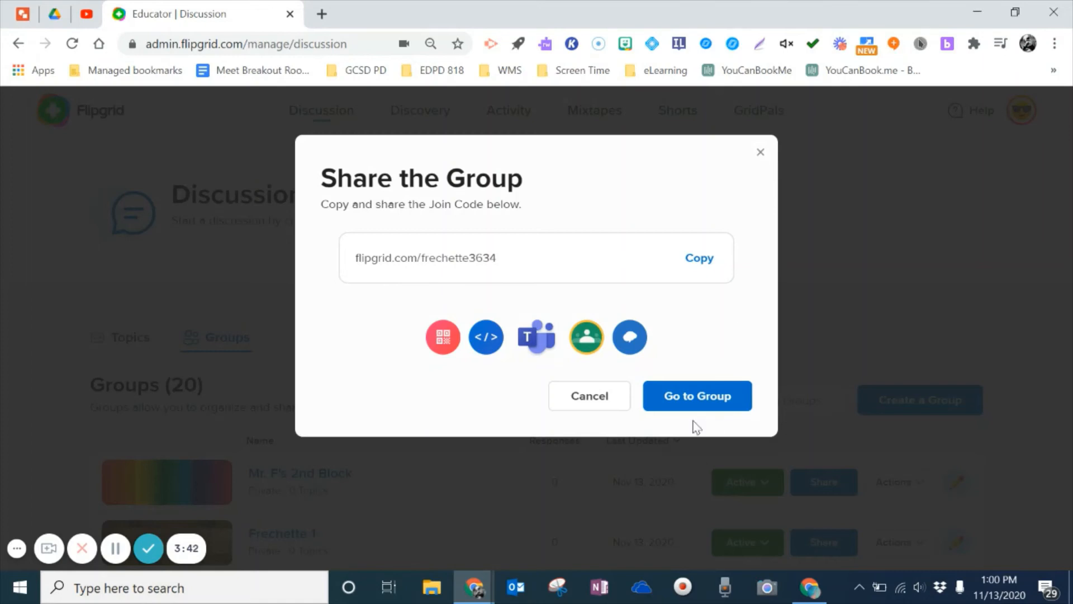
pyautogui.click(702, 399)
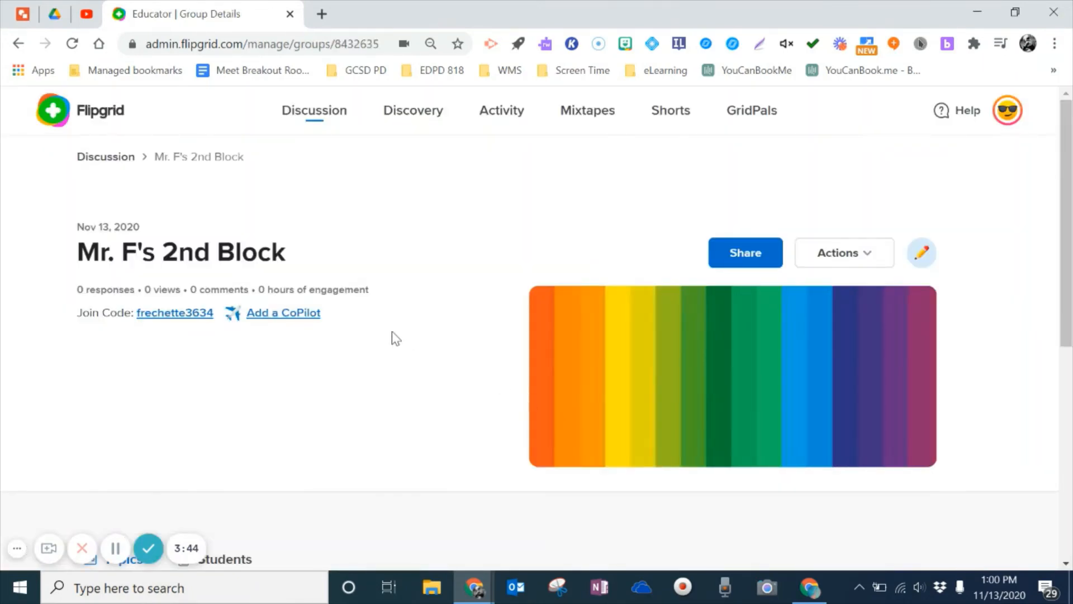
# Step: Invite a fellow educator's email address as the group's CoPilot, then return to Discussion
pyautogui.click(281, 313)
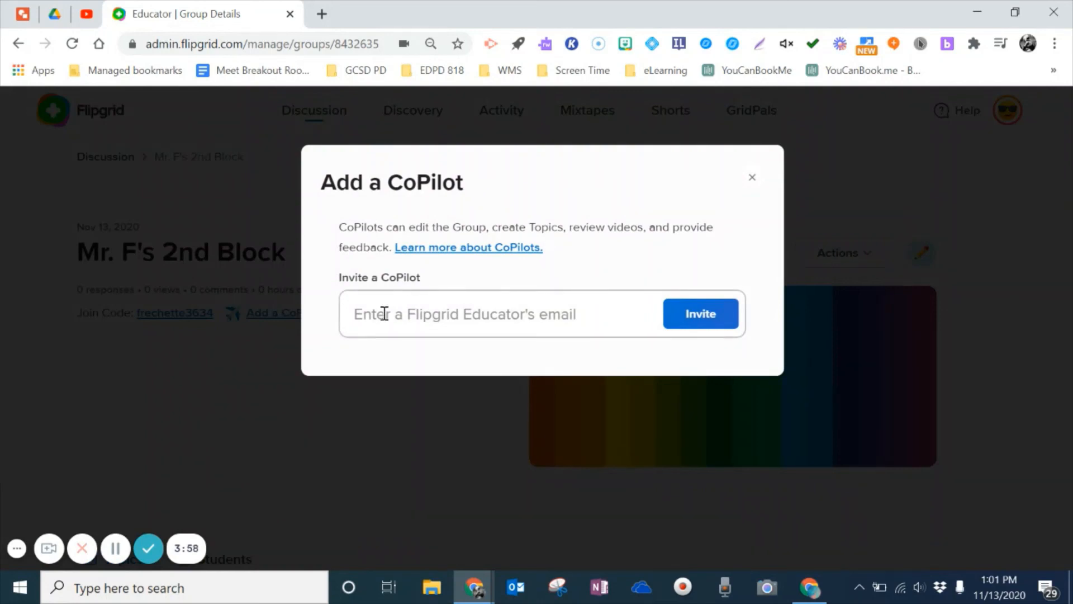
pyautogui.click(384, 313)
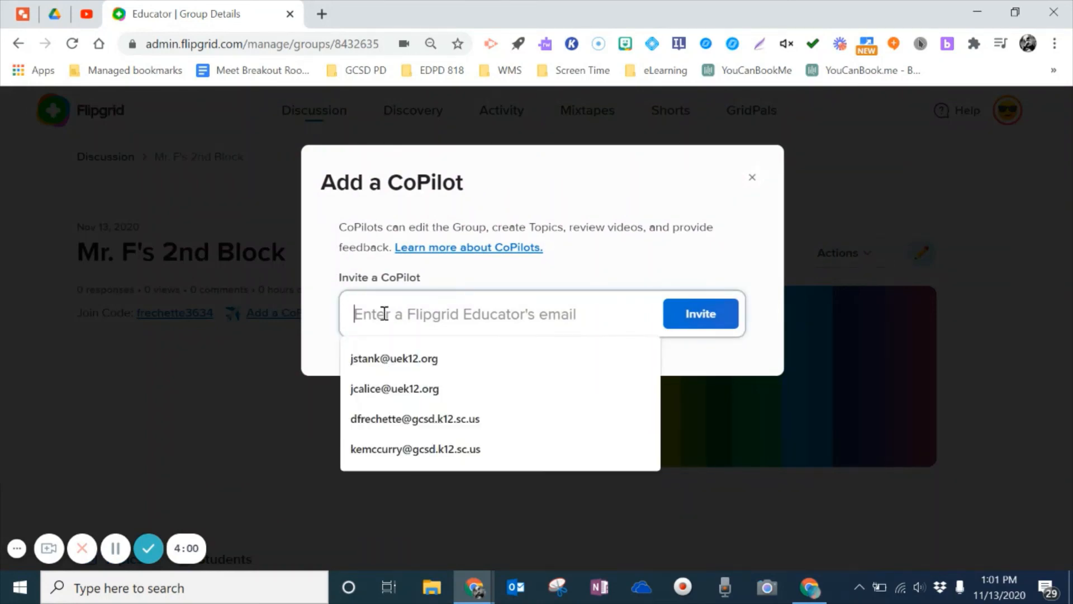
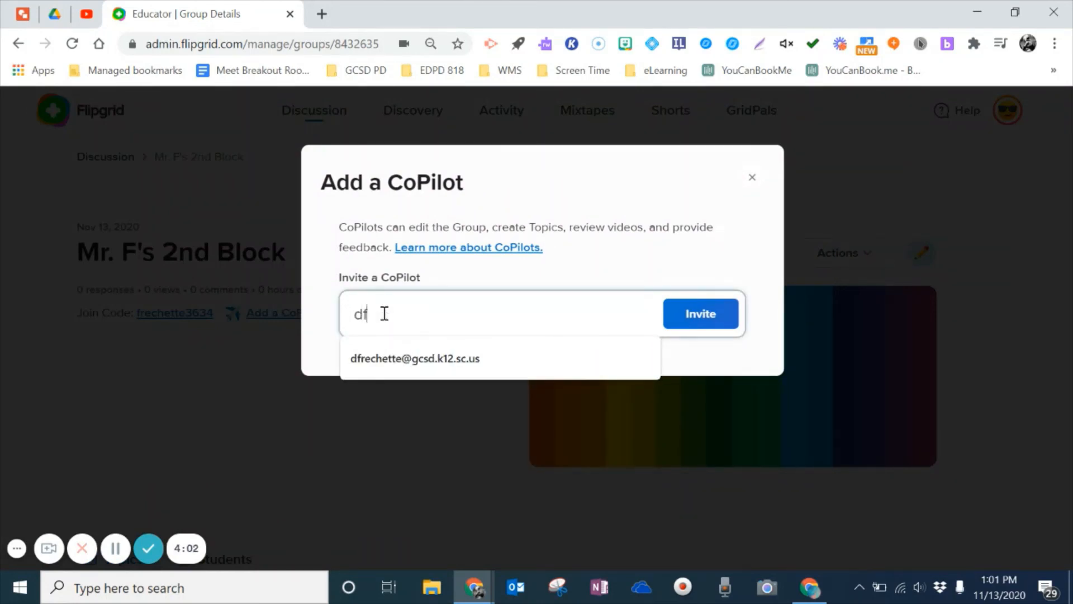
pyautogui.click(396, 358)
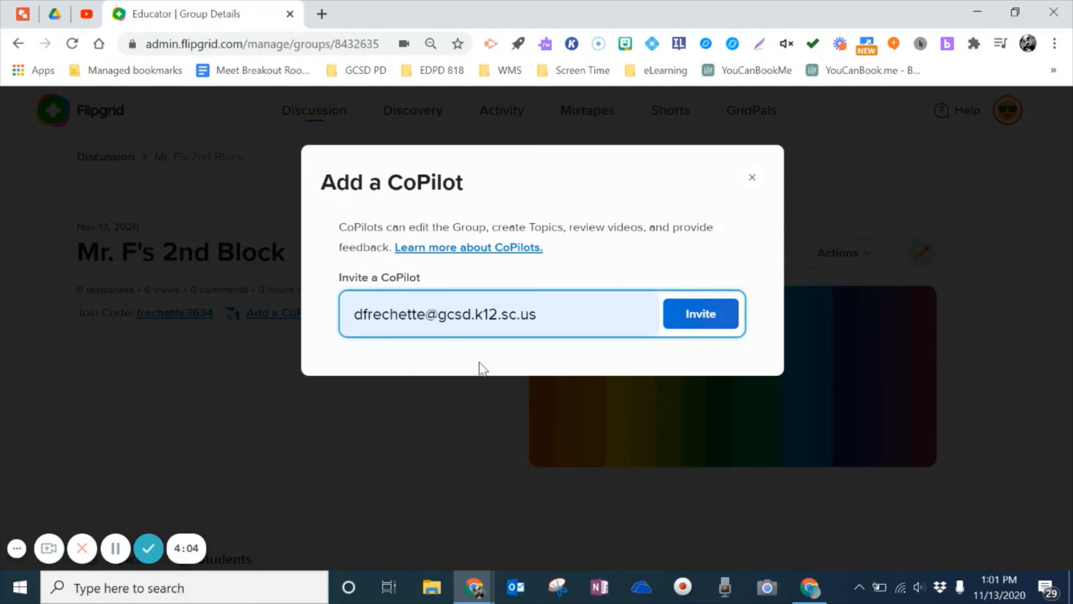
pyautogui.click(710, 317)
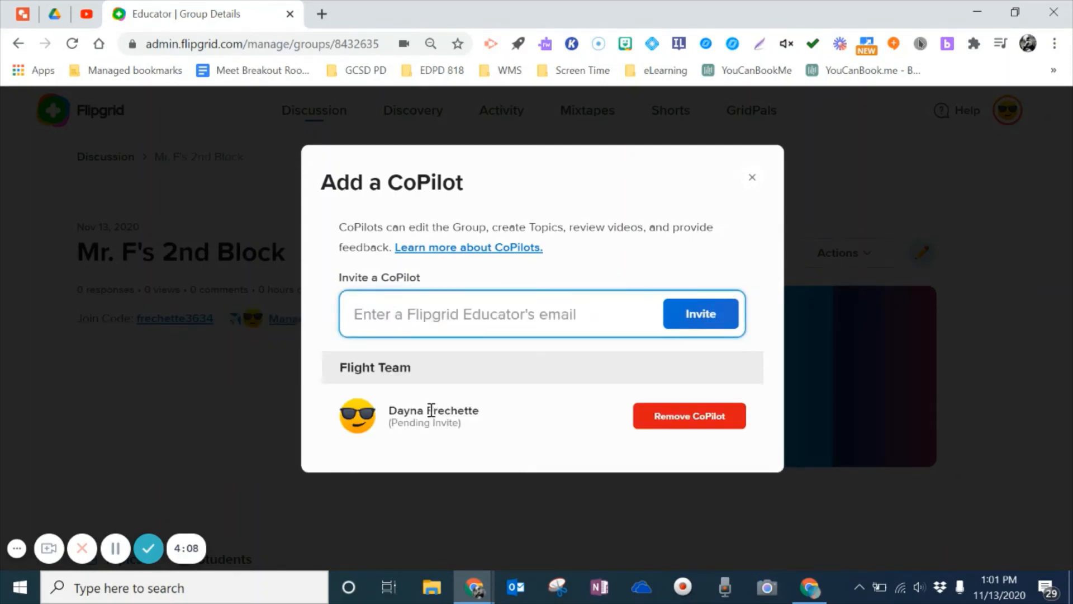
pyautogui.click(752, 178)
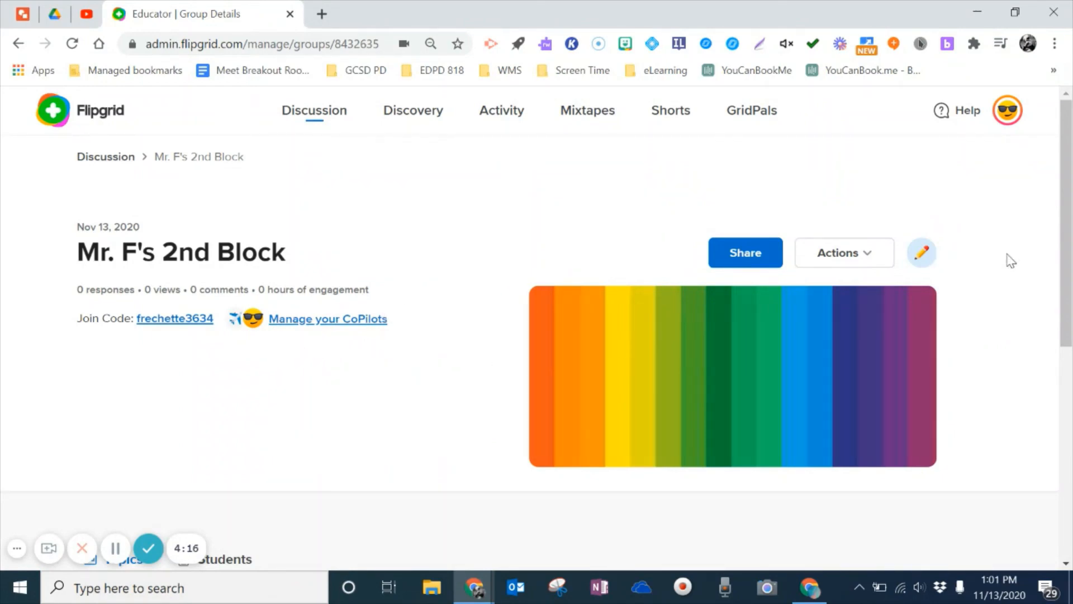
pyautogui.moveTo(1068, 233)
pyautogui.mouseDown()
pyautogui.moveTo(1069, 389)
pyautogui.moveTo(1071, 229)
pyautogui.mouseUp()
pyautogui.click(305, 111)
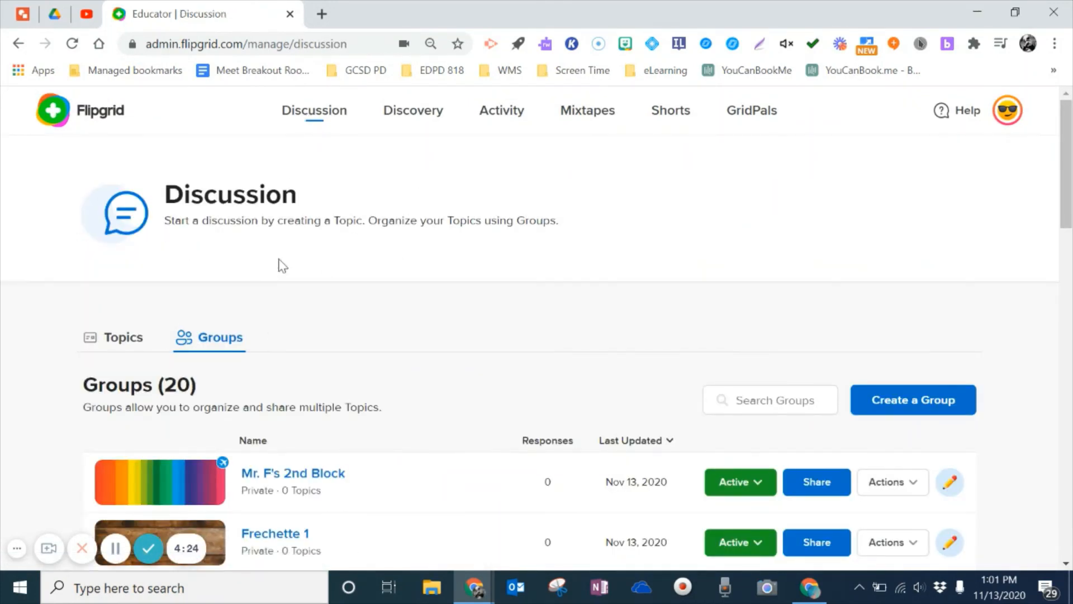
# Step: From the Topics list, add 'The Epic Advt of Huggie & Stick' to Mr. F's 2nd Block
pyautogui.click(116, 346)
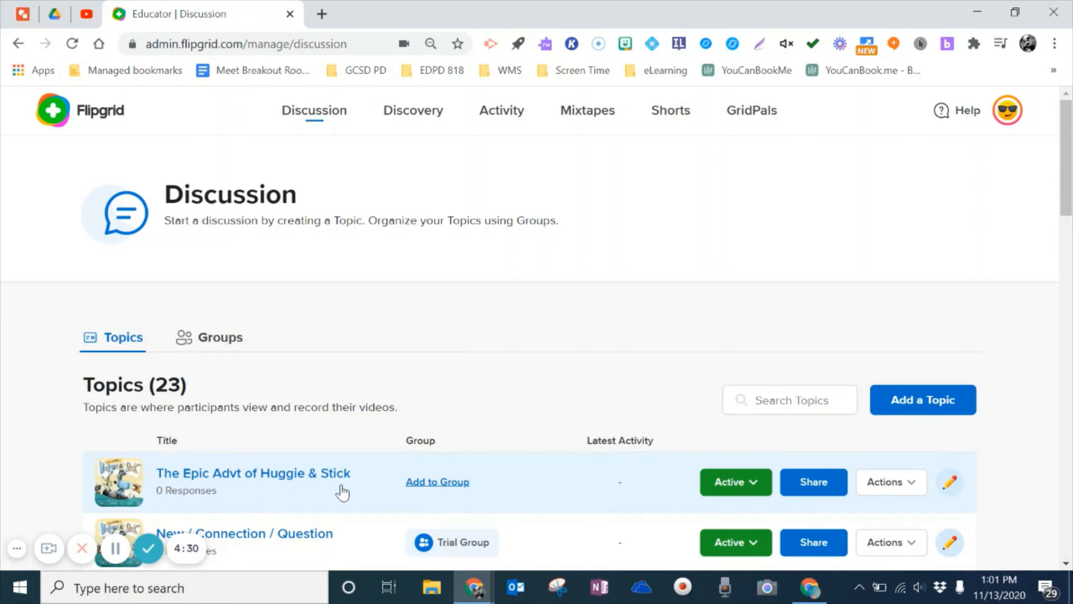
pyautogui.click(442, 483)
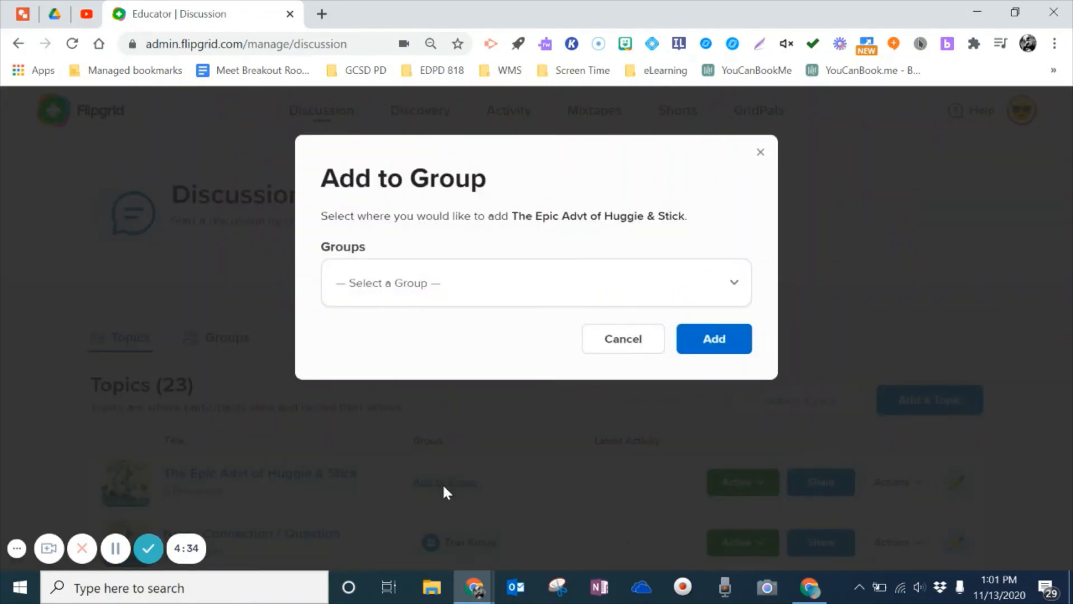
pyautogui.click(734, 286)
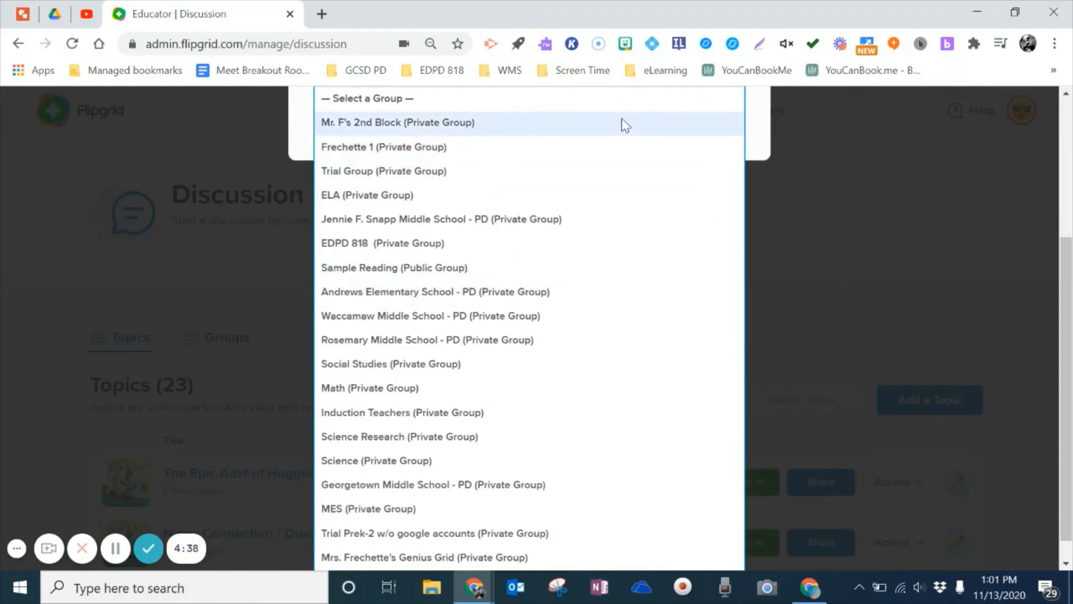
pyautogui.click(423, 128)
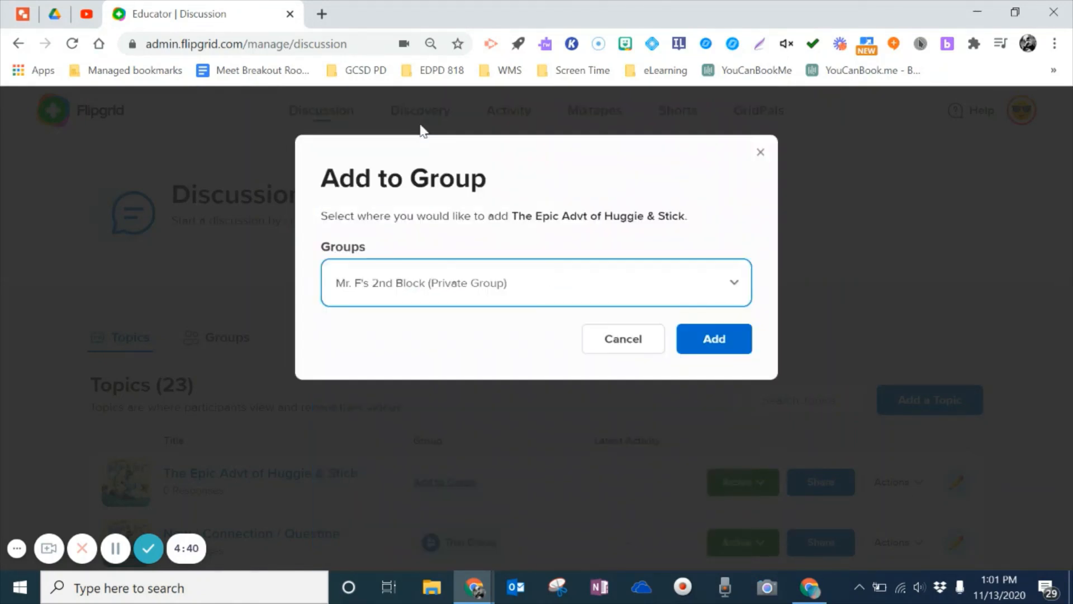
pyautogui.click(712, 337)
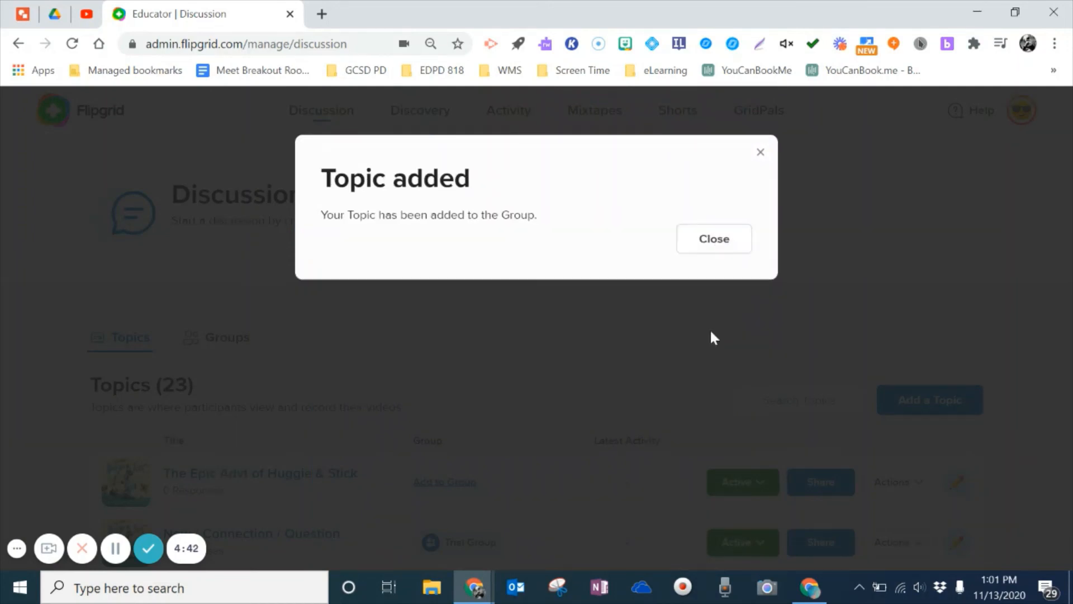
pyautogui.click(716, 247)
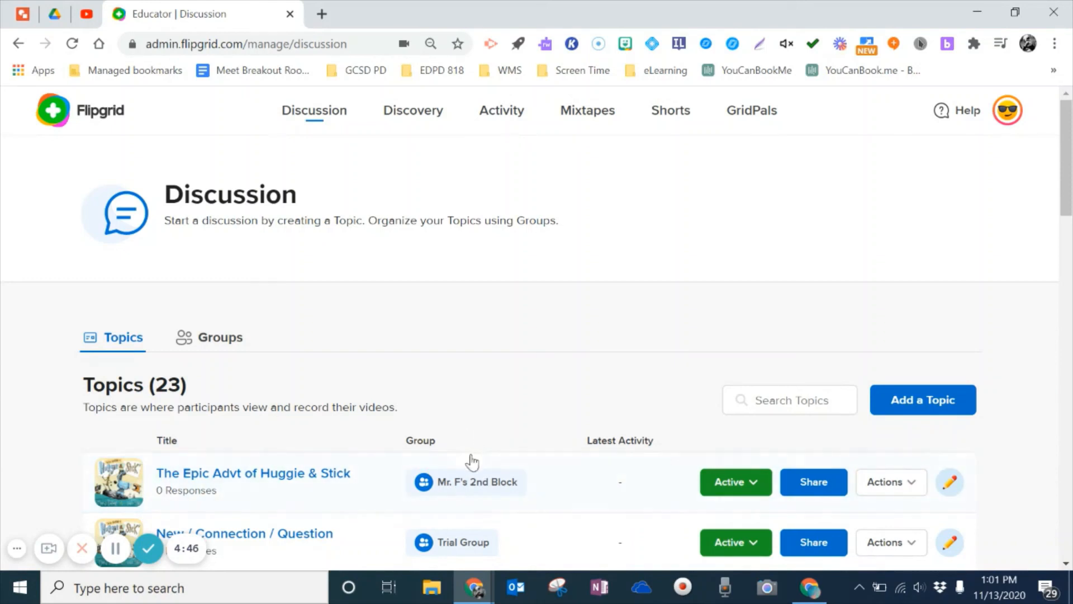